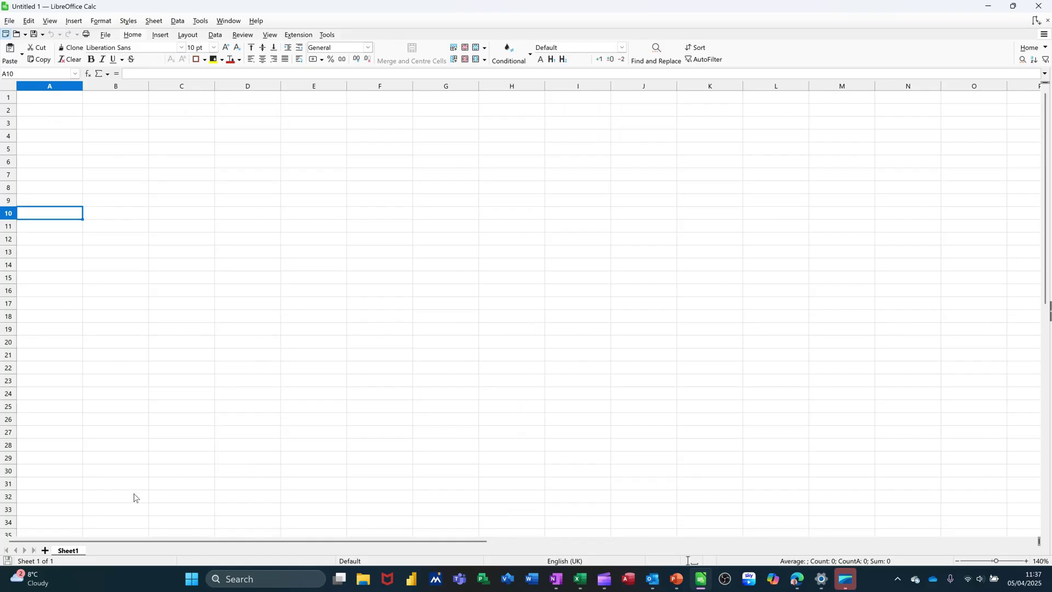
# Add three new sheets so the workbook has four.
pyautogui.click(44, 551)
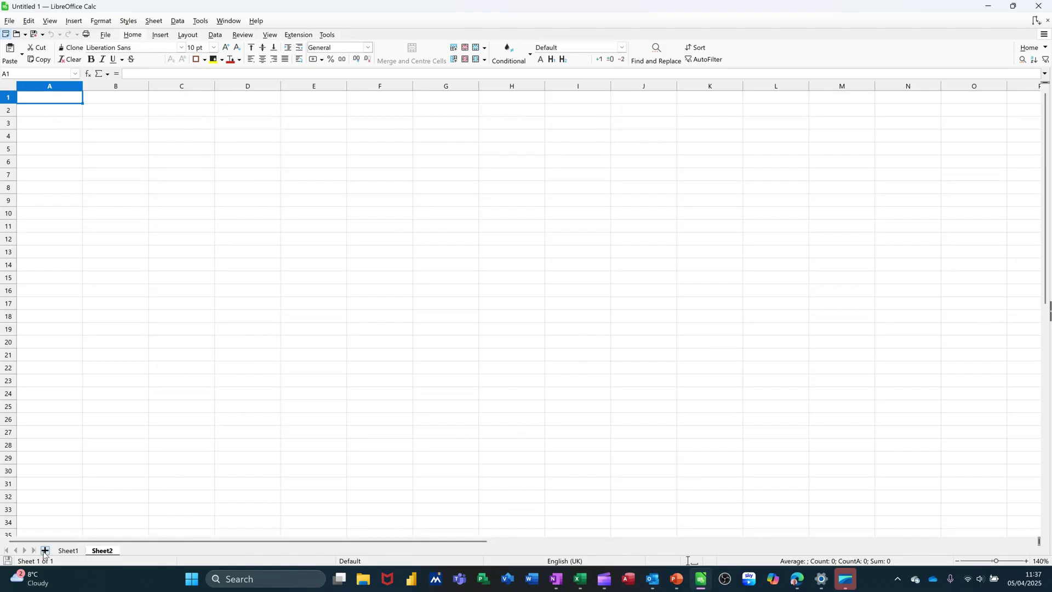
pyautogui.click(45, 551)
pyautogui.click(45, 551)
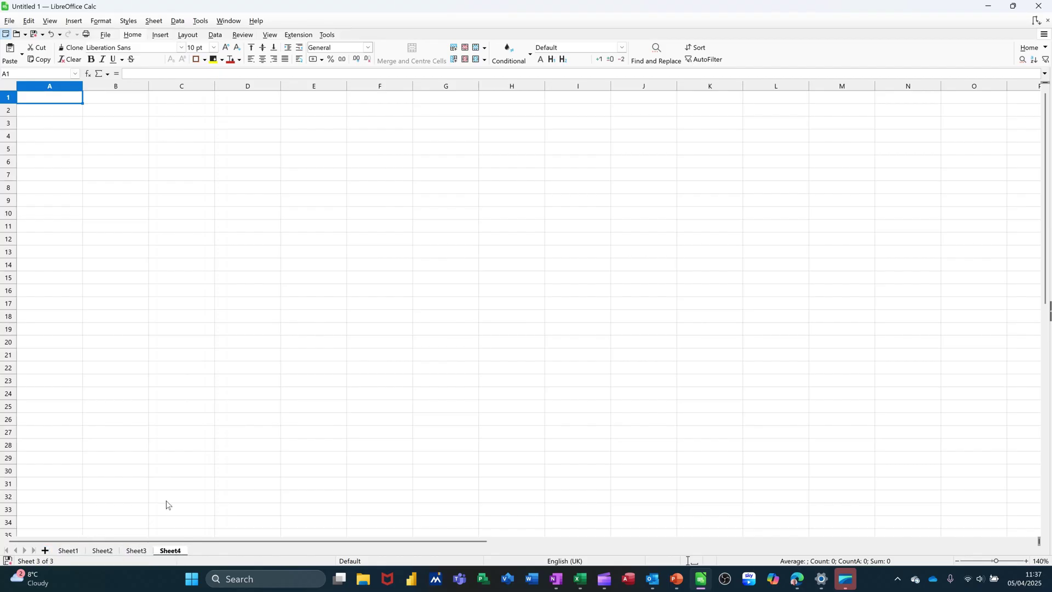
# Rename the four sheet tabs Jan, Feb, Mar and Total.
pyautogui.doubleClick(69, 551)
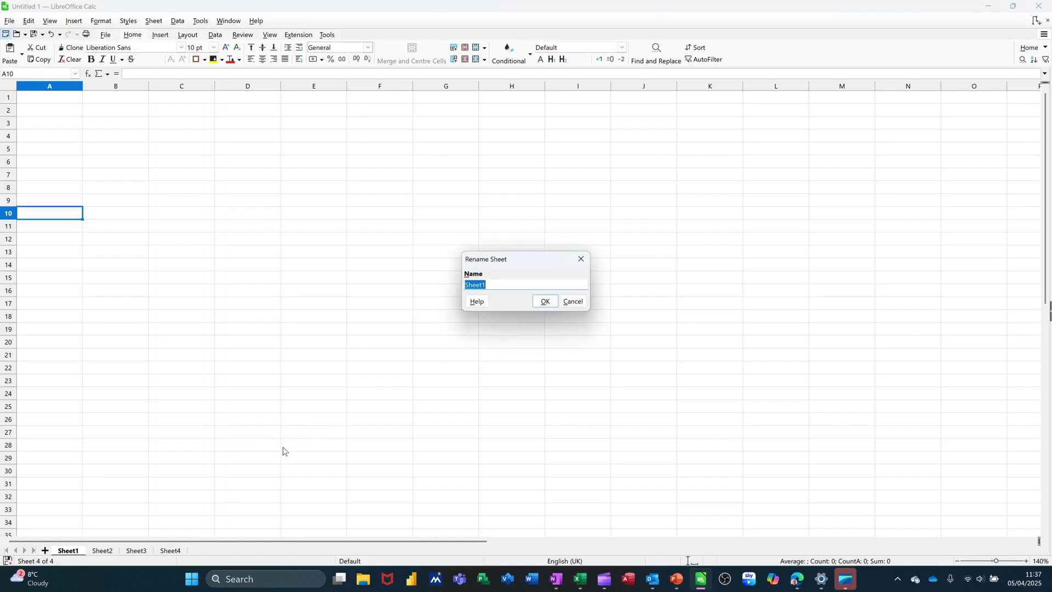
pyautogui.write('Jan')
pyautogui.click(543, 302)
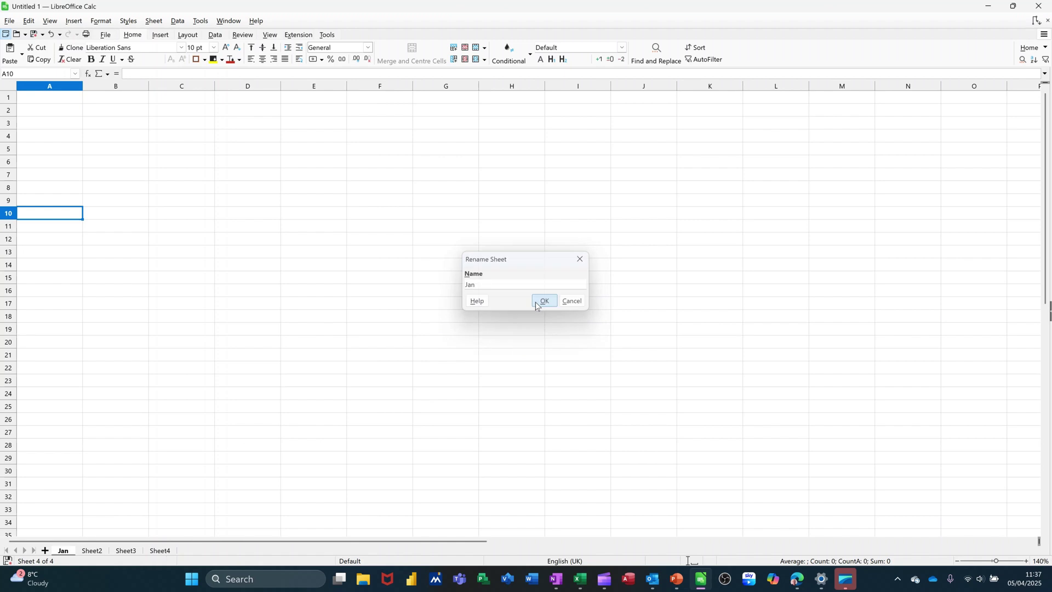
pyautogui.doubleClick(92, 552)
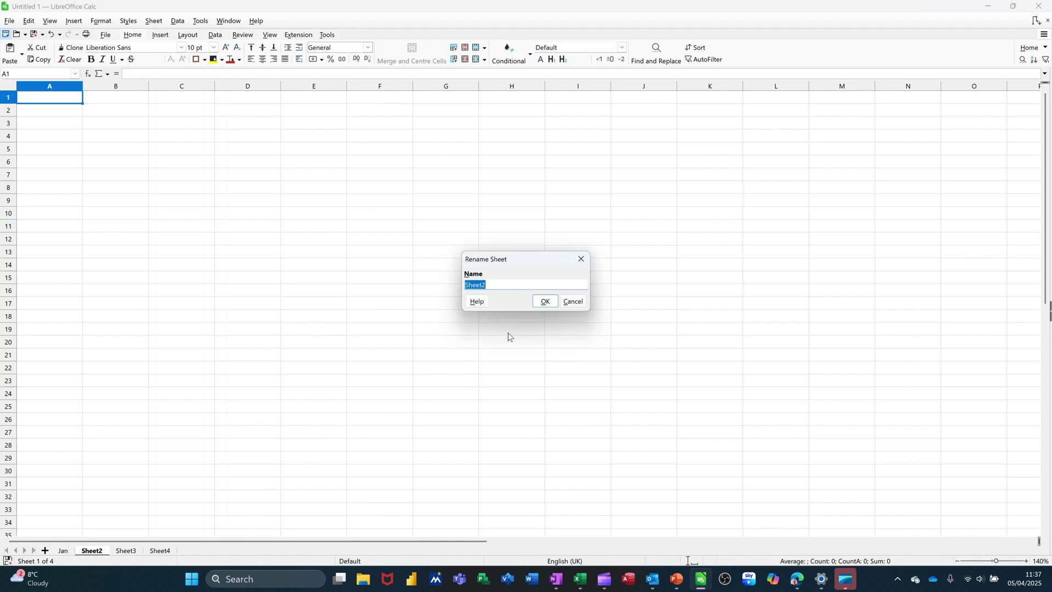
pyautogui.write('Feb')
pyautogui.click(545, 302)
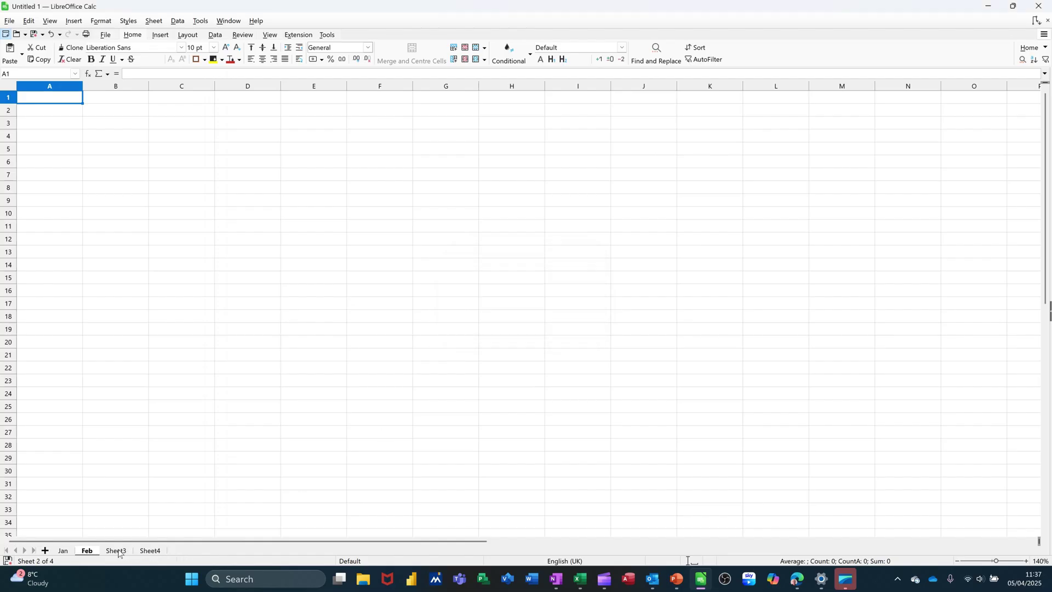
pyautogui.doubleClick(117, 551)
pyautogui.write('Mar')
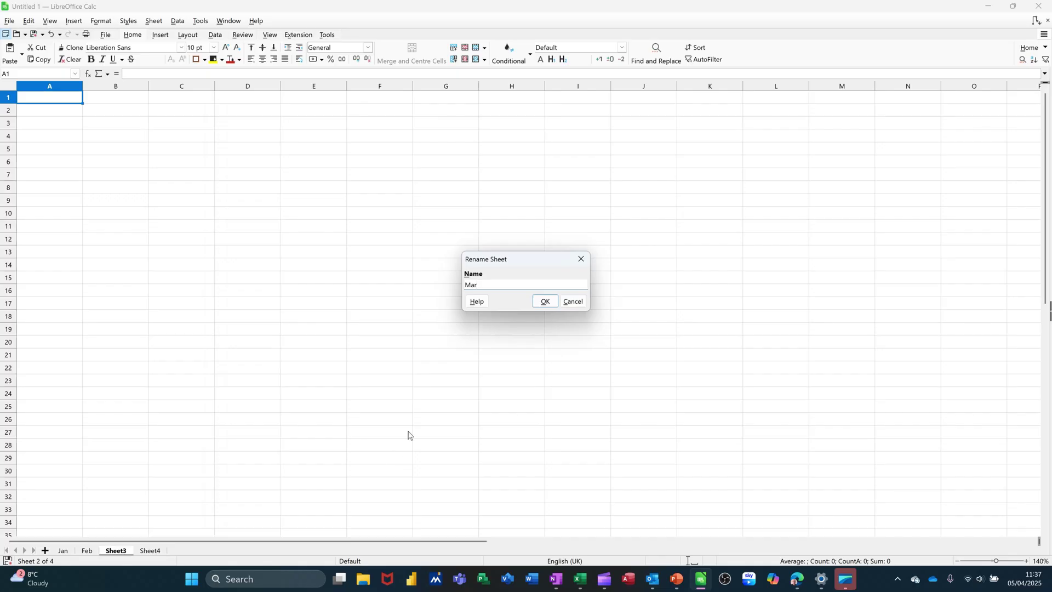
pyautogui.press('Return')
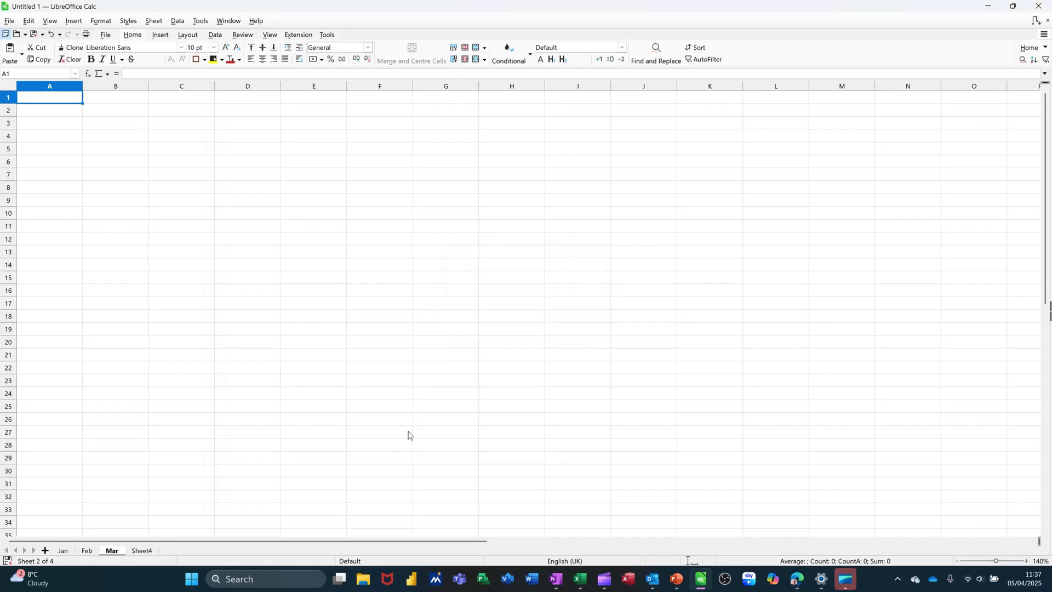
pyautogui.doubleClick(140, 551)
pyautogui.write('Total')
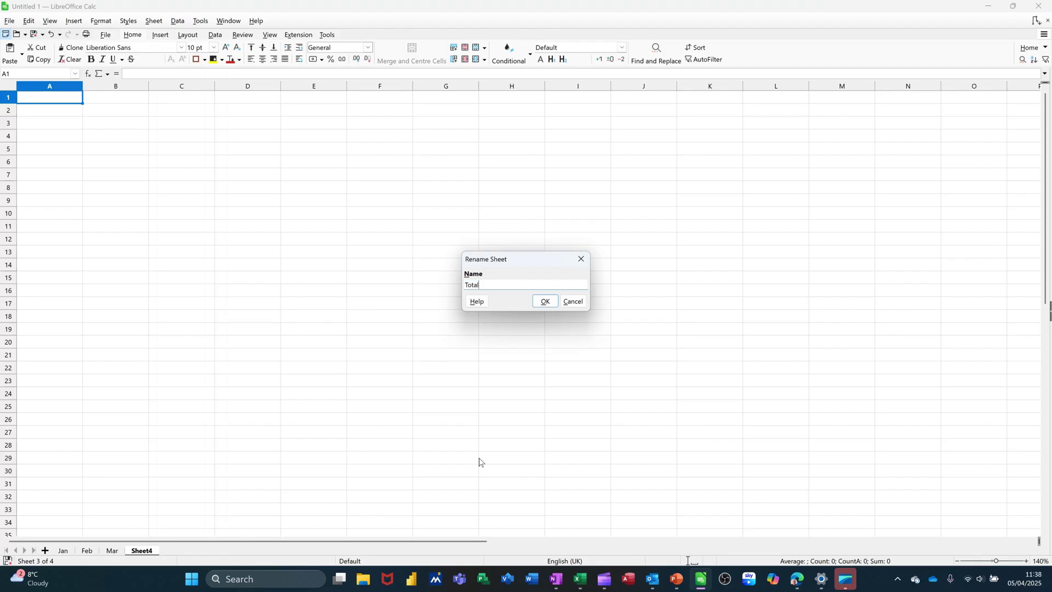
pyautogui.press('Return')
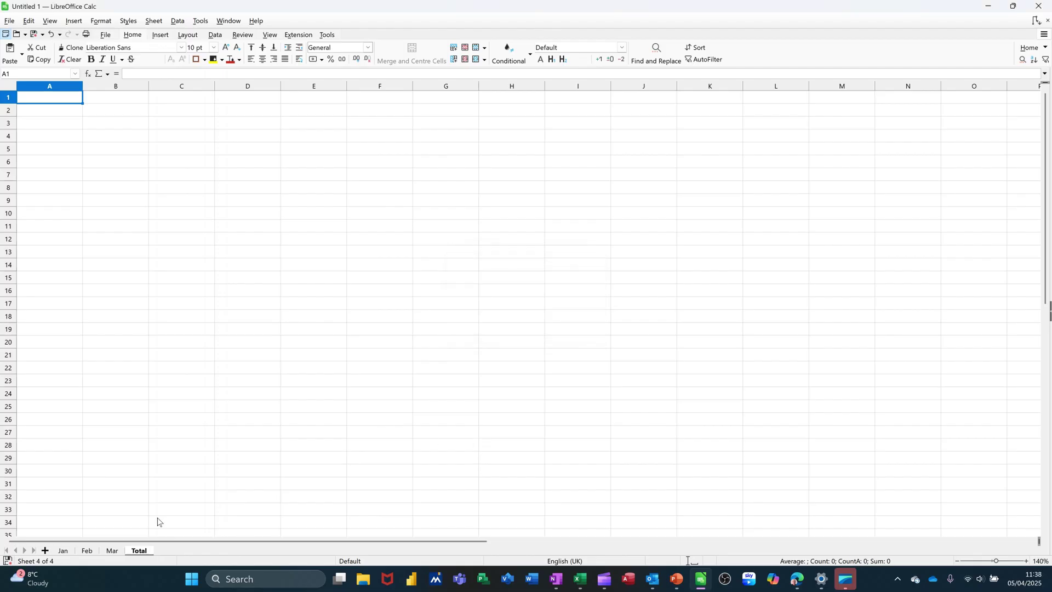
# Show the Jan sheet and group it with Feb, Mar and Total for shared editing.
pyautogui.click(63, 551)
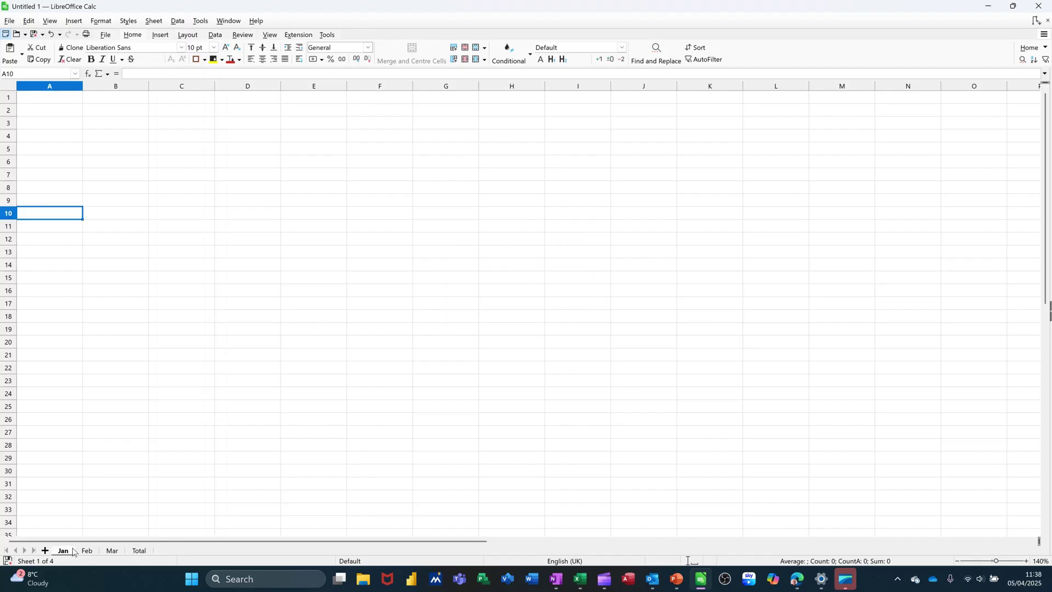
pyautogui.keyDown('shift'); pyautogui.click(137, 551); pyautogui.keyUp('shift')
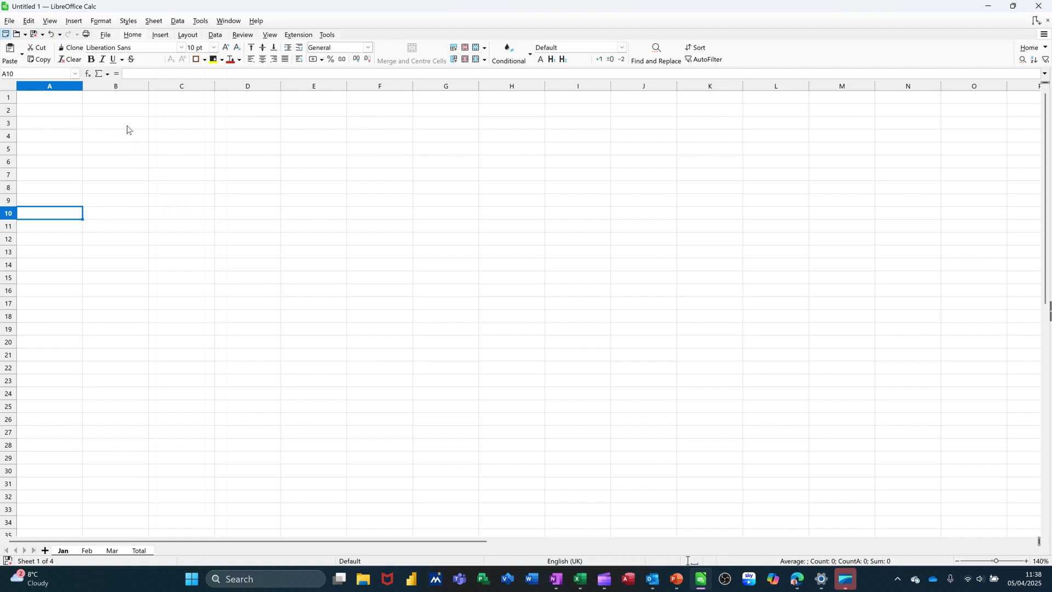
# Fill row 2 with headings Week 1 to Week 5 in B2:F2 and Total in G2.
pyautogui.click(102, 114)
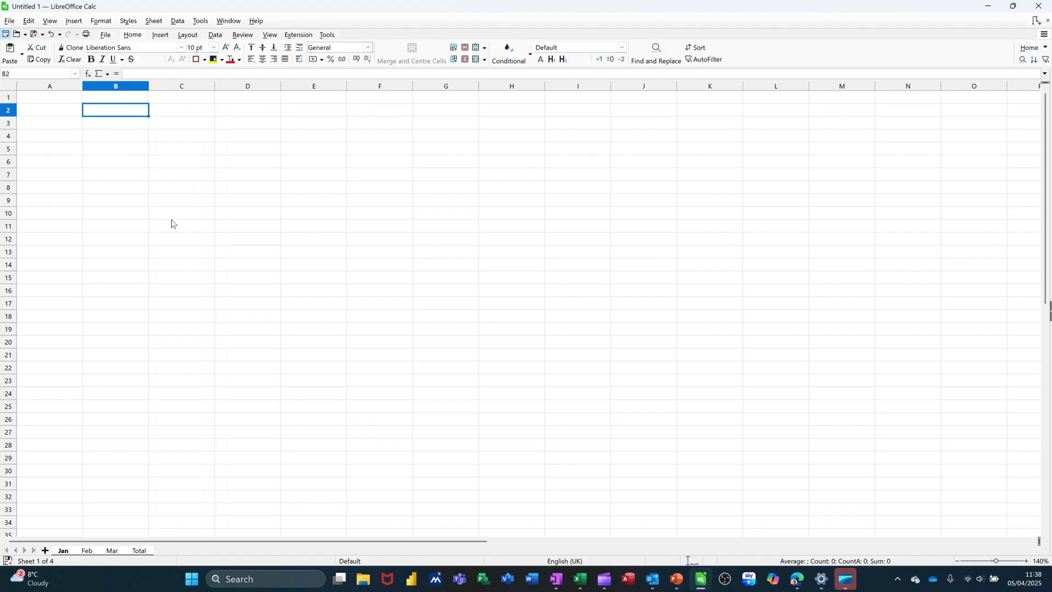
pyautogui.write('Week 1')
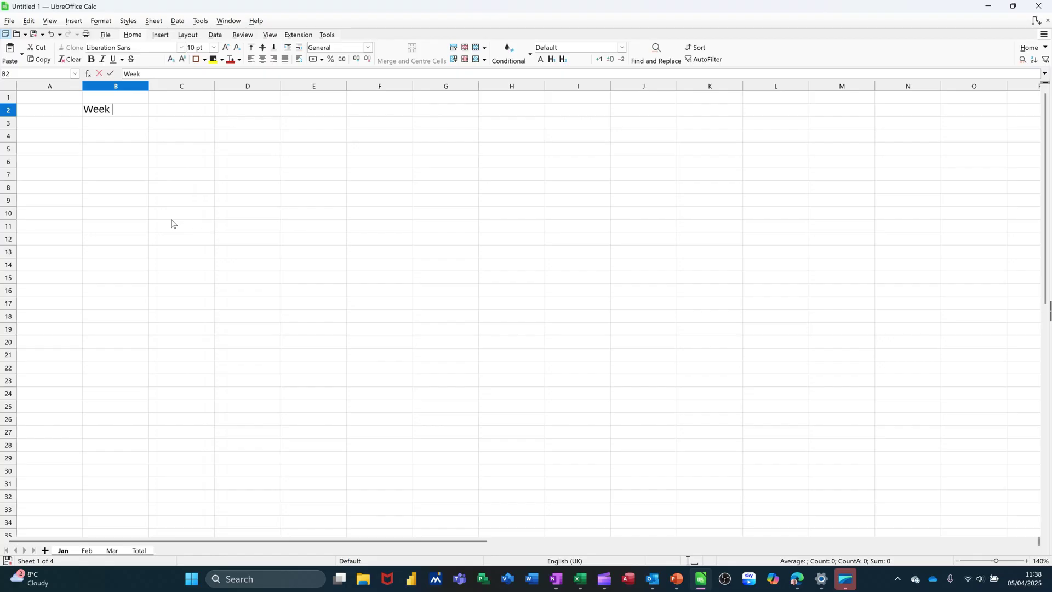
pyautogui.press('Return')
pyautogui.click(131, 113)
pyautogui.moveTo(148, 116); pyautogui.dragTo(435, 131)
pyautogui.click(445, 113)
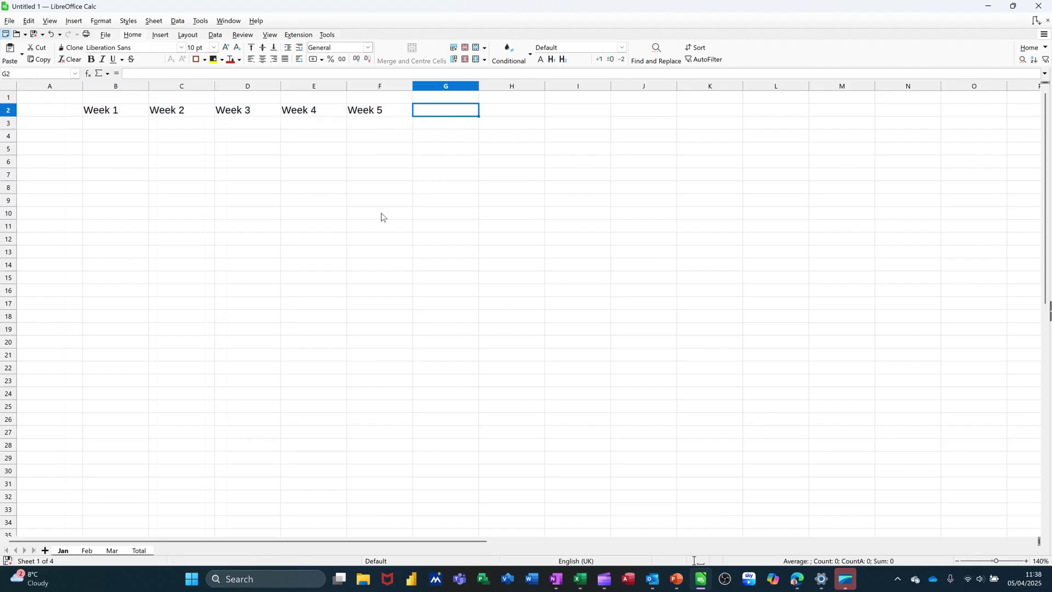
pyautogui.write('Tota')
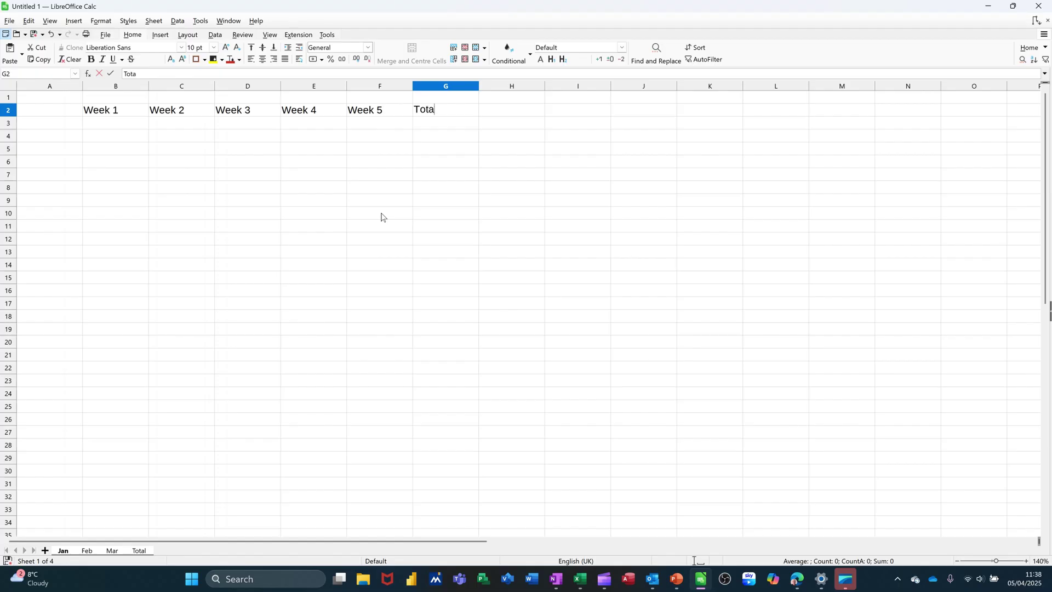
pyautogui.write('l')
pyautogui.click(52, 125)
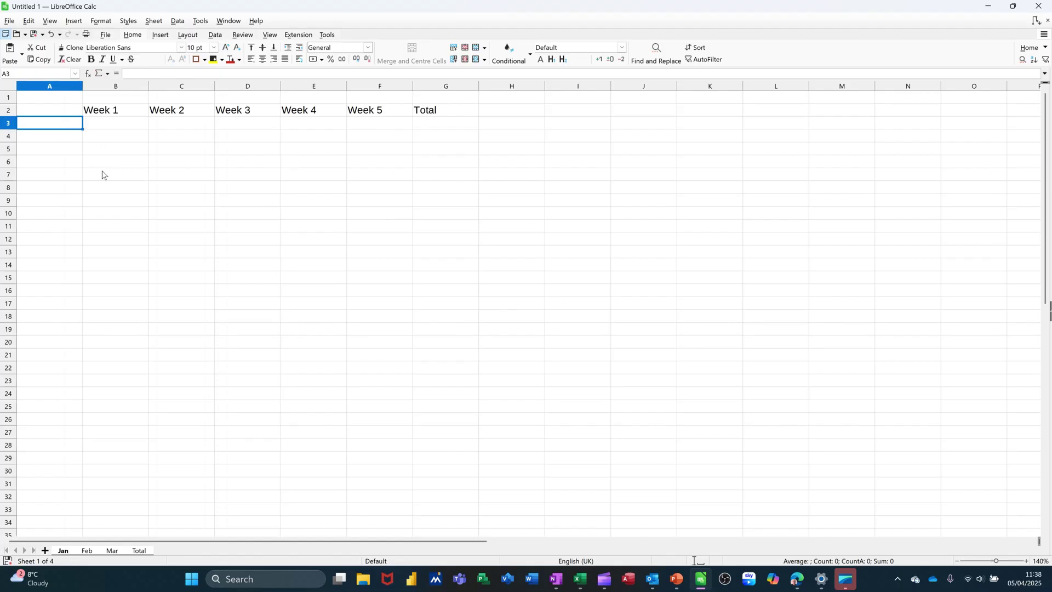
# Enter row labels Income, Expense and Balance in A3:A5.
pyautogui.write('Income')
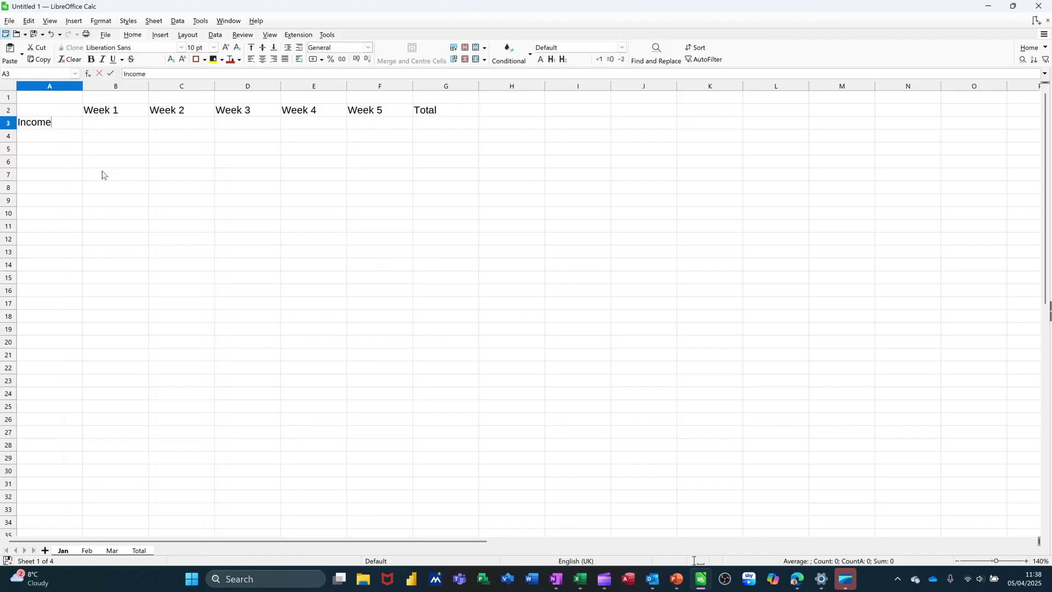
pyautogui.press('Return')
pyautogui.write('Exp')
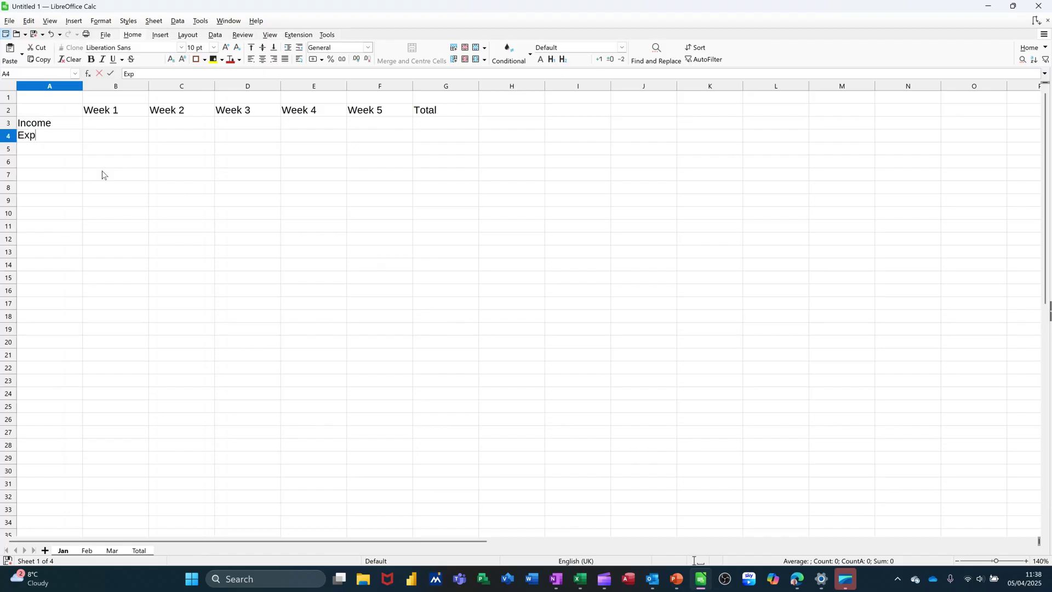
pyautogui.write('ense')
pyautogui.press('Return')
pyautogui.write('B')
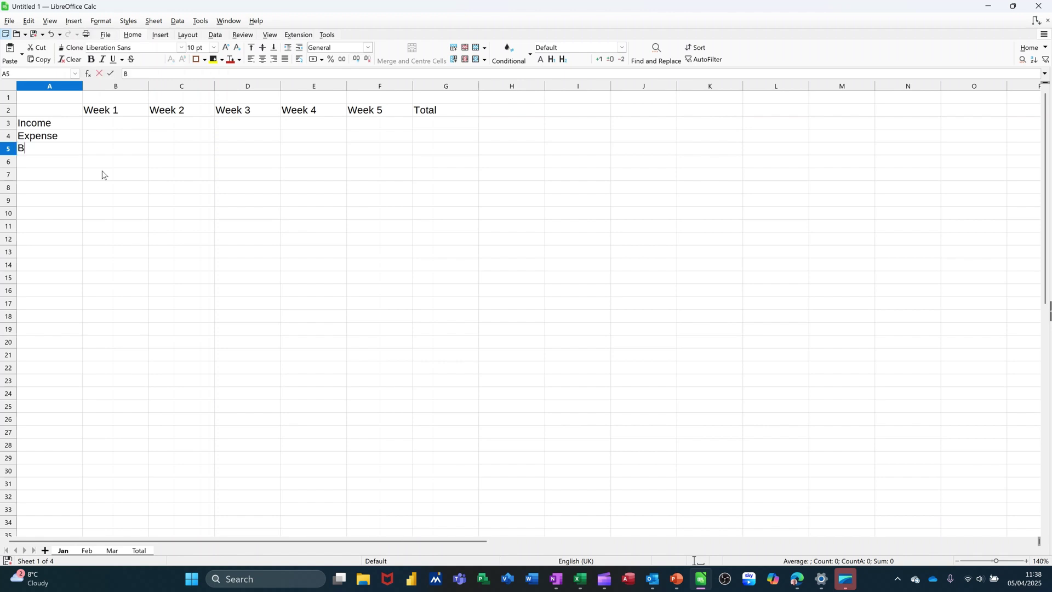
pyautogui.write('alance')
# Apply All Borders to the table A2:G5.
pyautogui.moveTo(50, 110); pyautogui.dragTo(412, 154)
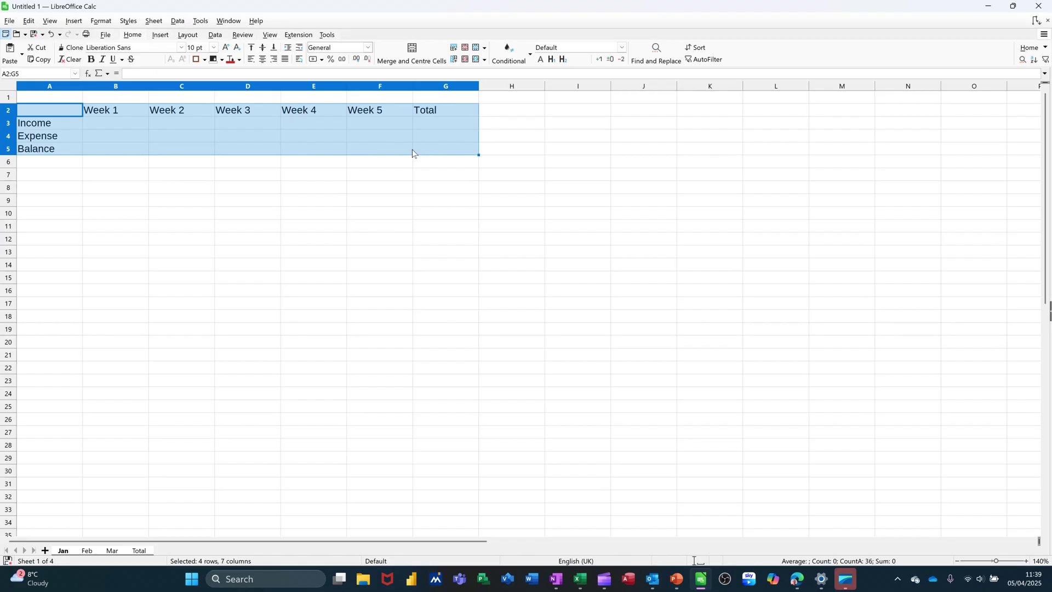
pyautogui.click(205, 60)
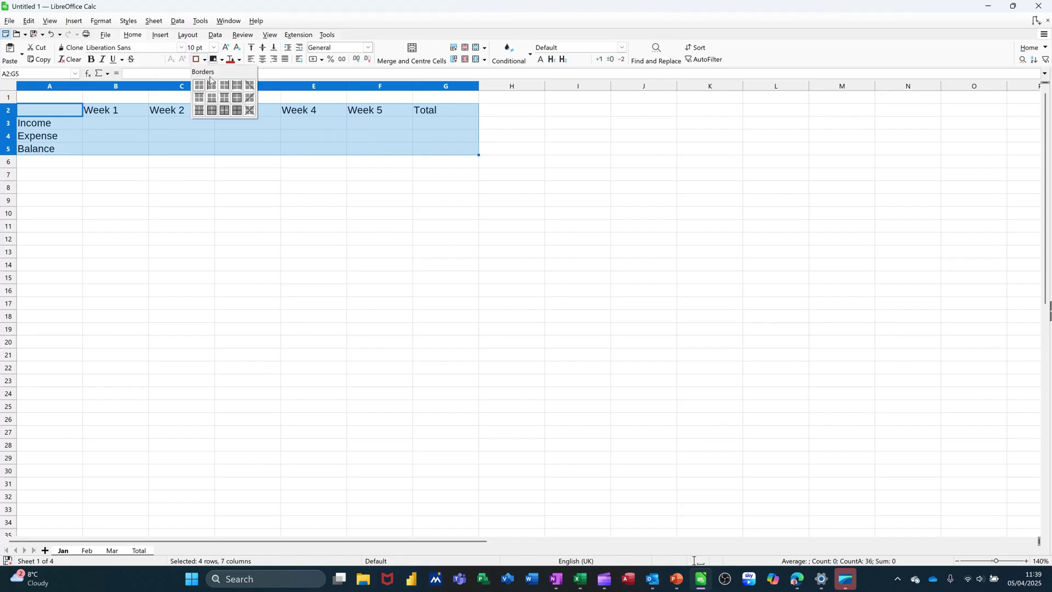
pyautogui.click(237, 111)
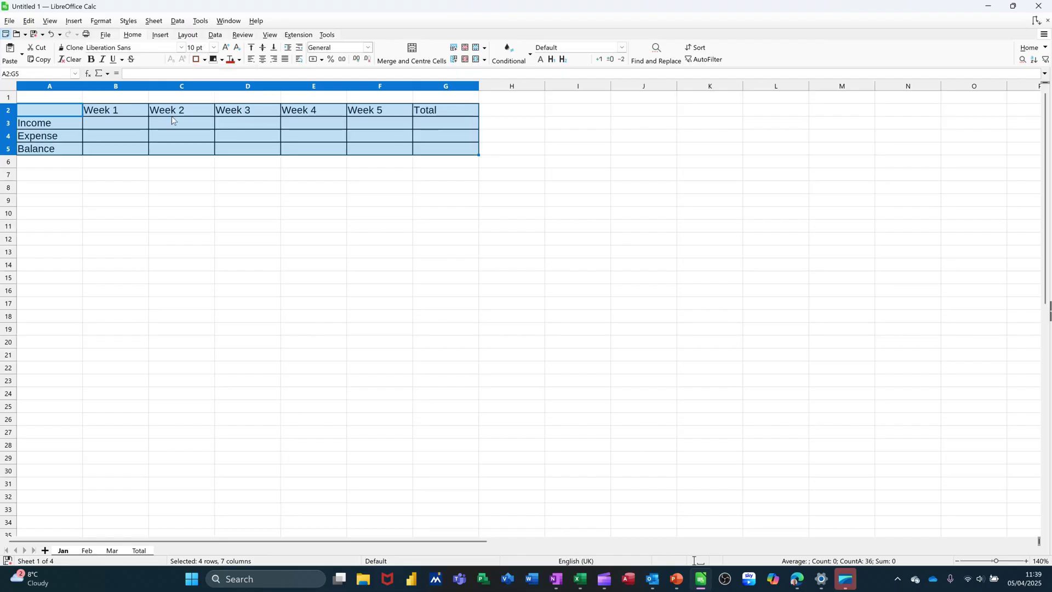
# Give the weekly Income and Expense cells B3:F4 a gold background.
pyautogui.moveTo(114, 123); pyautogui.dragTo(357, 137)
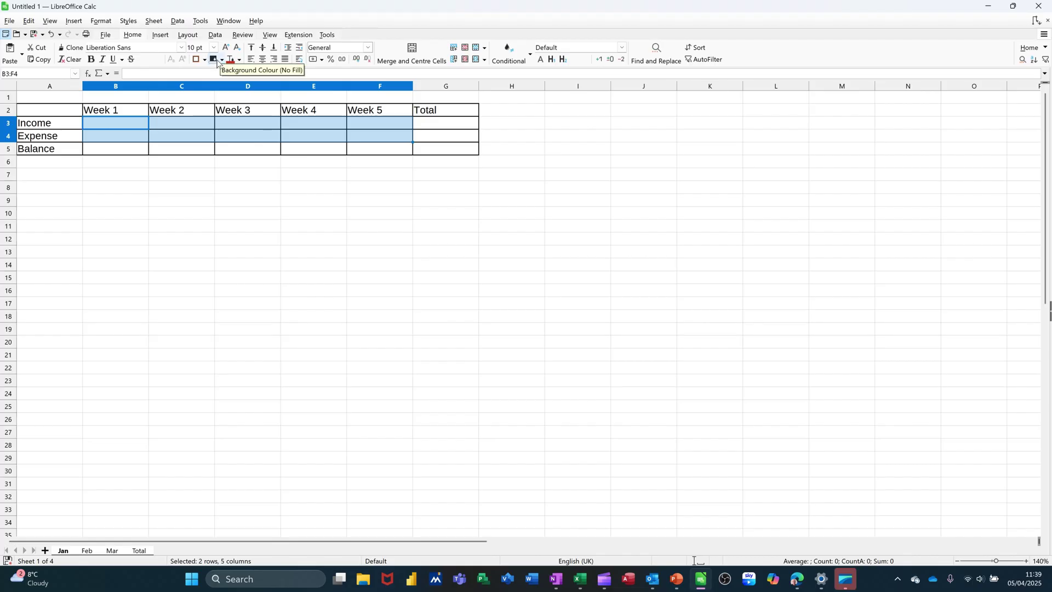
pyautogui.click(221, 61)
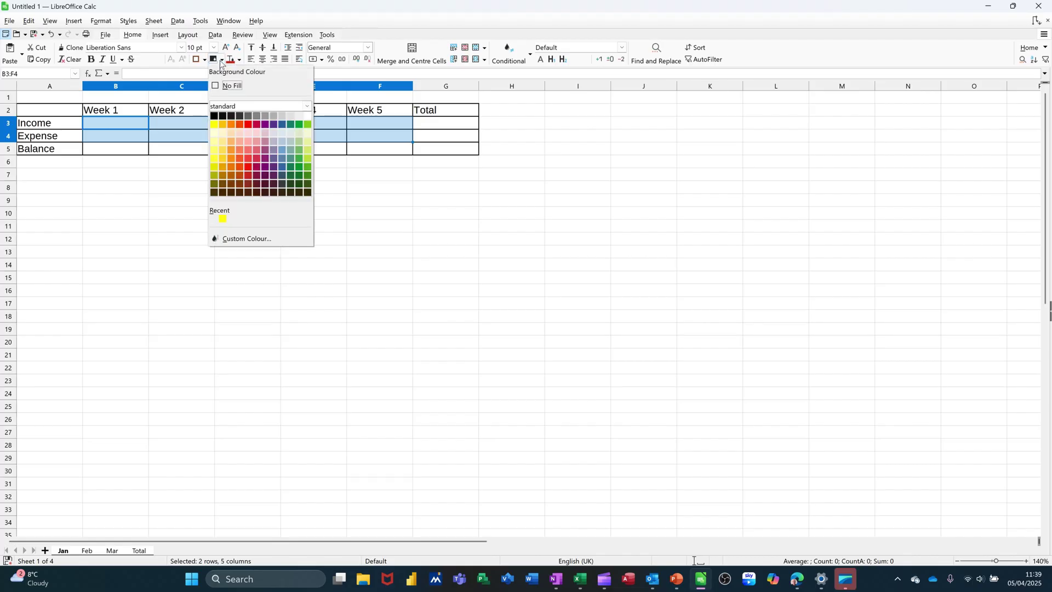
pyautogui.click(226, 125)
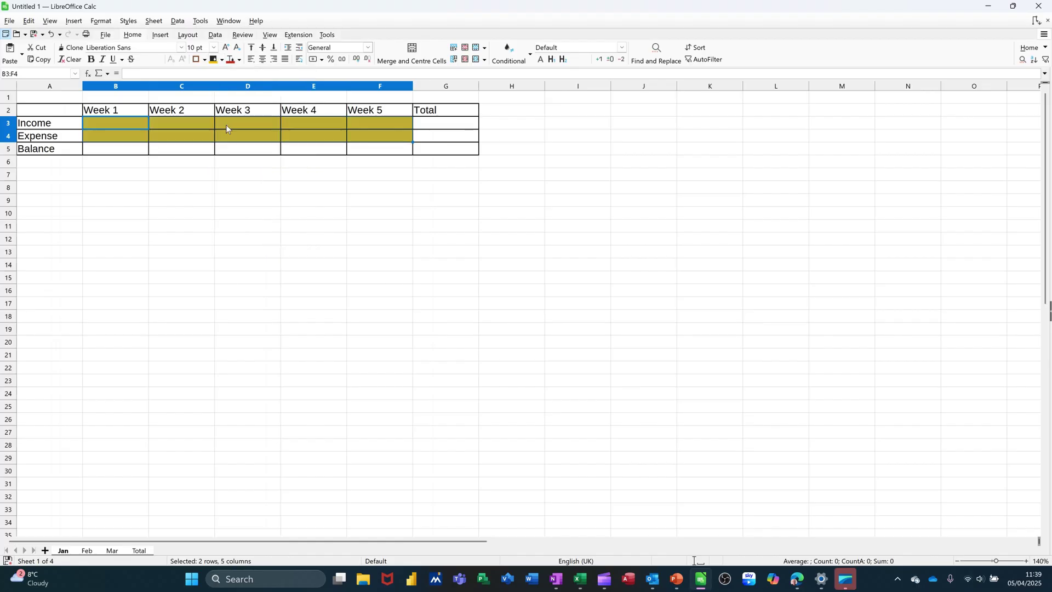
pyautogui.click(131, 150)
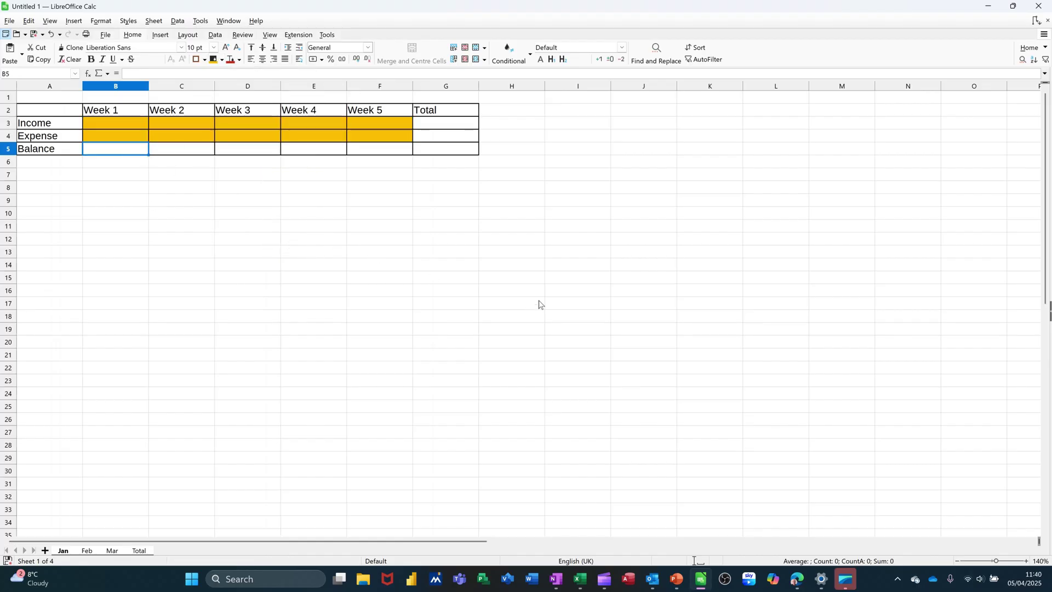
# Enter the title 'Sales and Marketing' in cell A1.
pyautogui.scroll(1, 580, 324)
pyautogui.scroll(2, 580, 324)
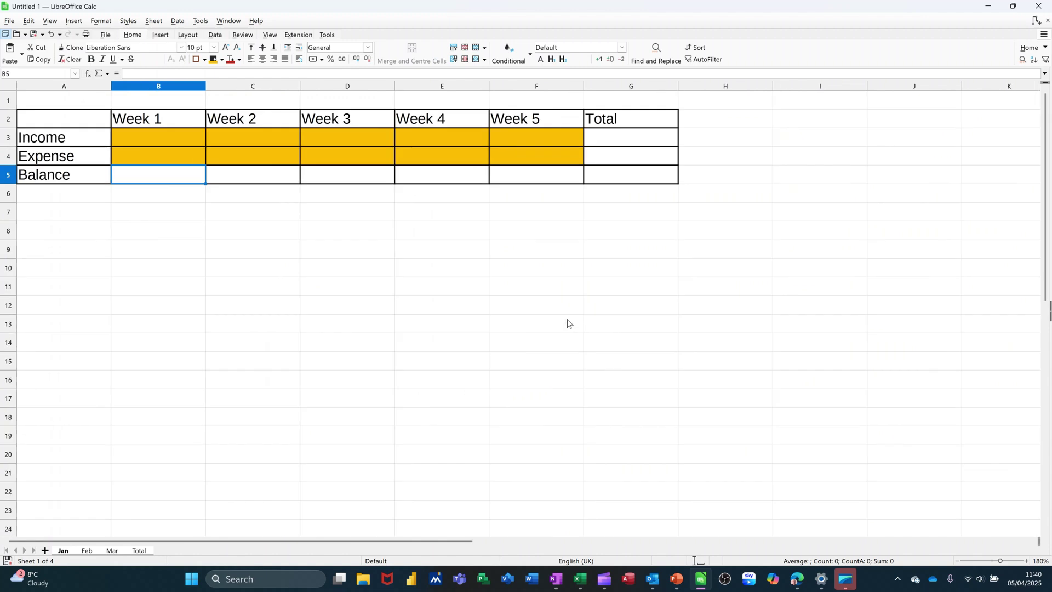
pyautogui.click(50, 104)
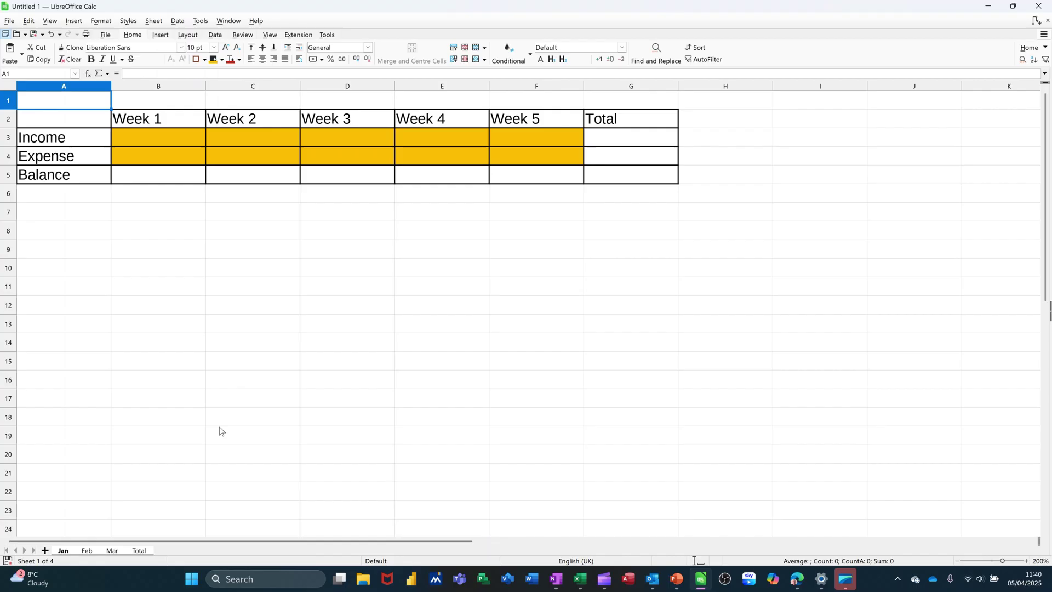
pyautogui.write('Sales and')
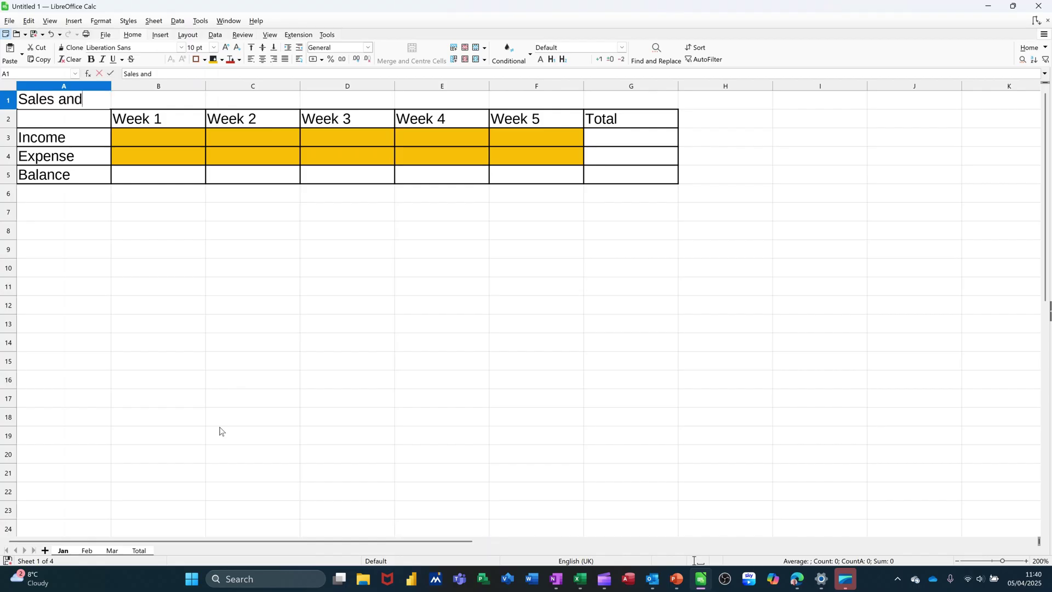
pyautogui.write(' Mark')
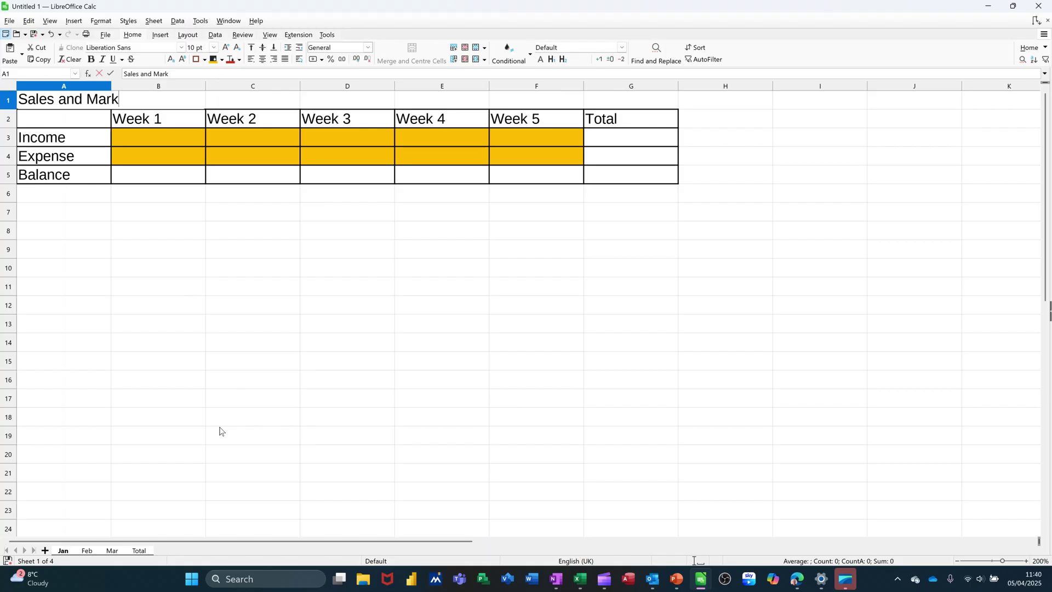
pyautogui.write('eting')
pyautogui.press('Return')
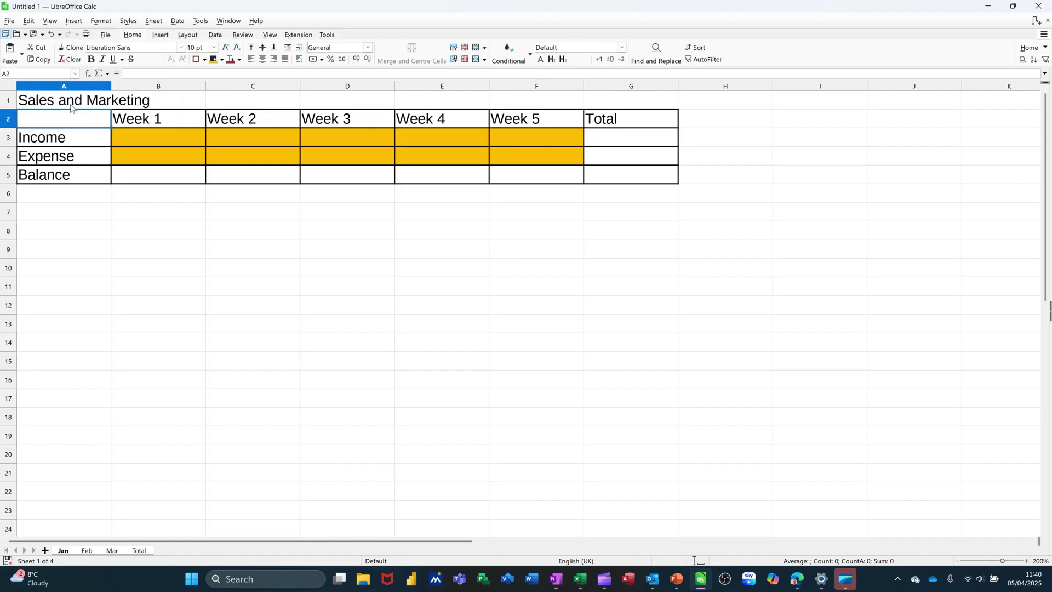
# Merge and centre the title across A1:G1.
pyautogui.click(61, 103)
pyautogui.moveTo(60, 103); pyautogui.dragTo(603, 100)
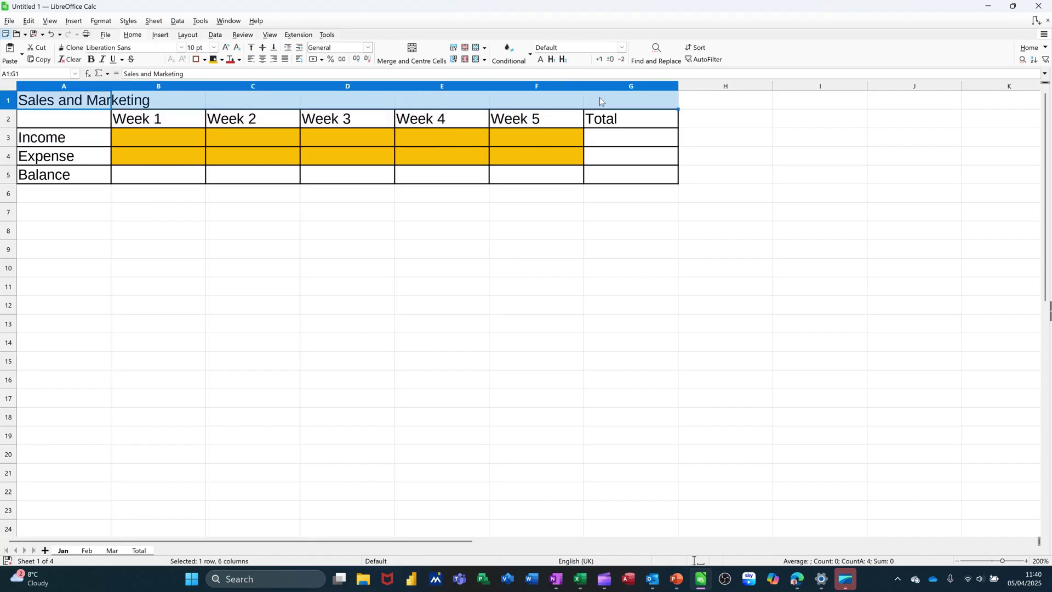
pyautogui.click(414, 55)
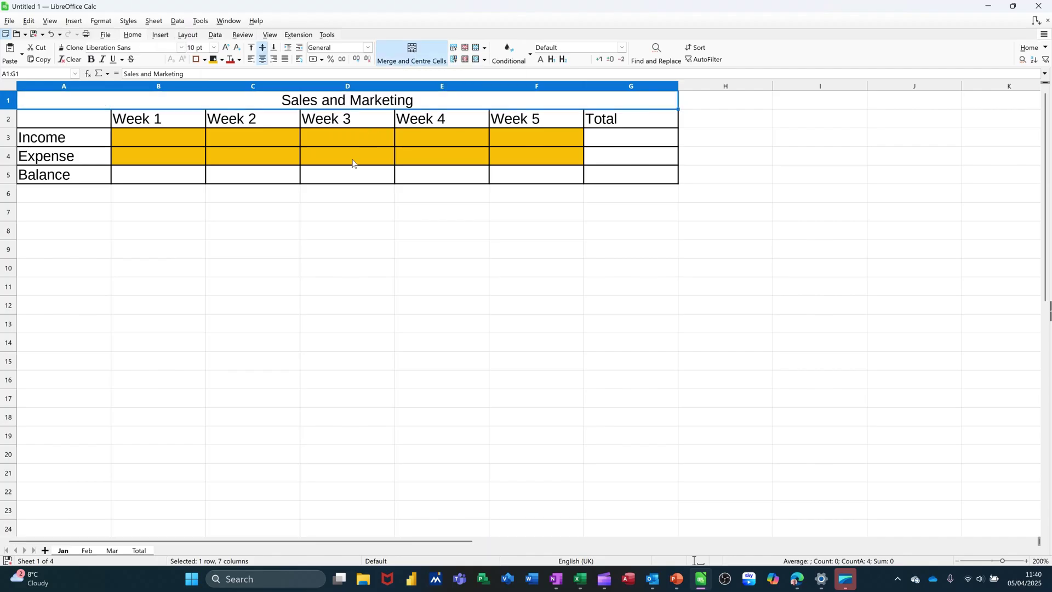
pyautogui.click(324, 201)
# Enter =B3-B4 in B5 and fill the Balance formula across to F5.
pyautogui.click(166, 176)
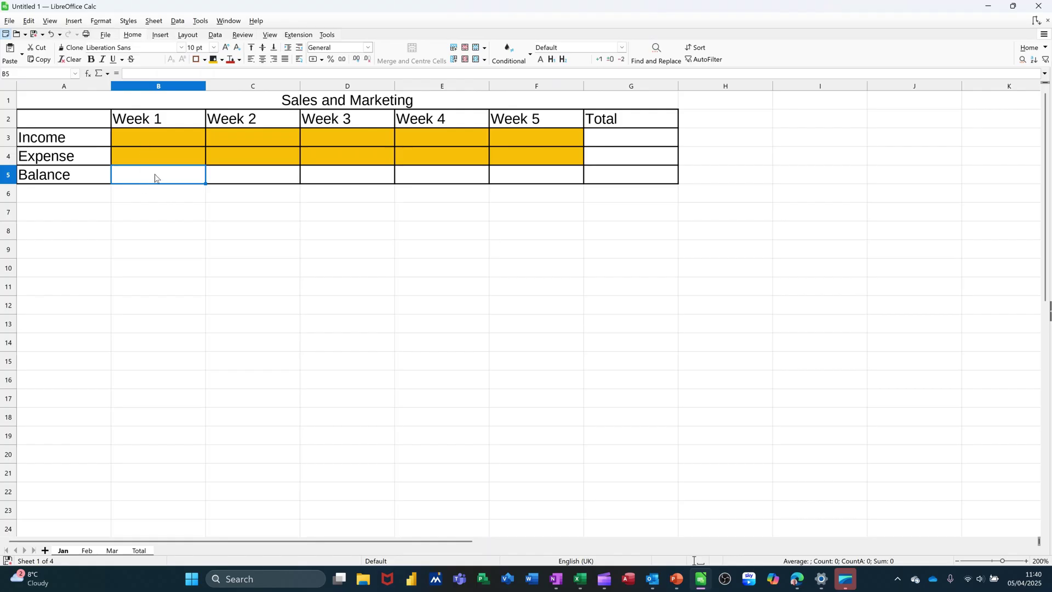
pyautogui.write('=')
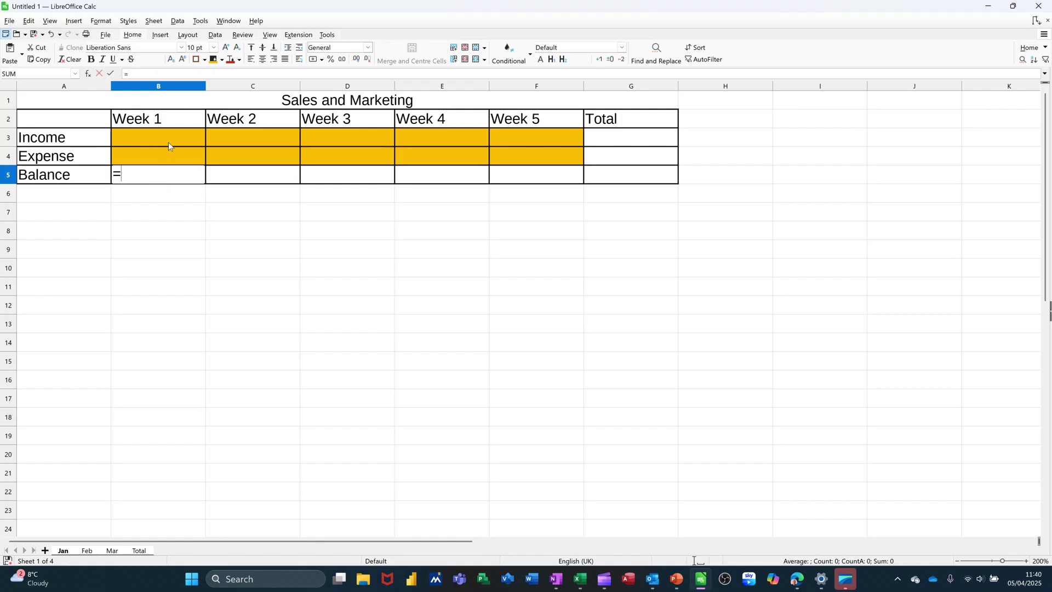
pyautogui.click(169, 141)
pyautogui.write('-')
pyautogui.click(175, 153)
pyautogui.click(111, 74)
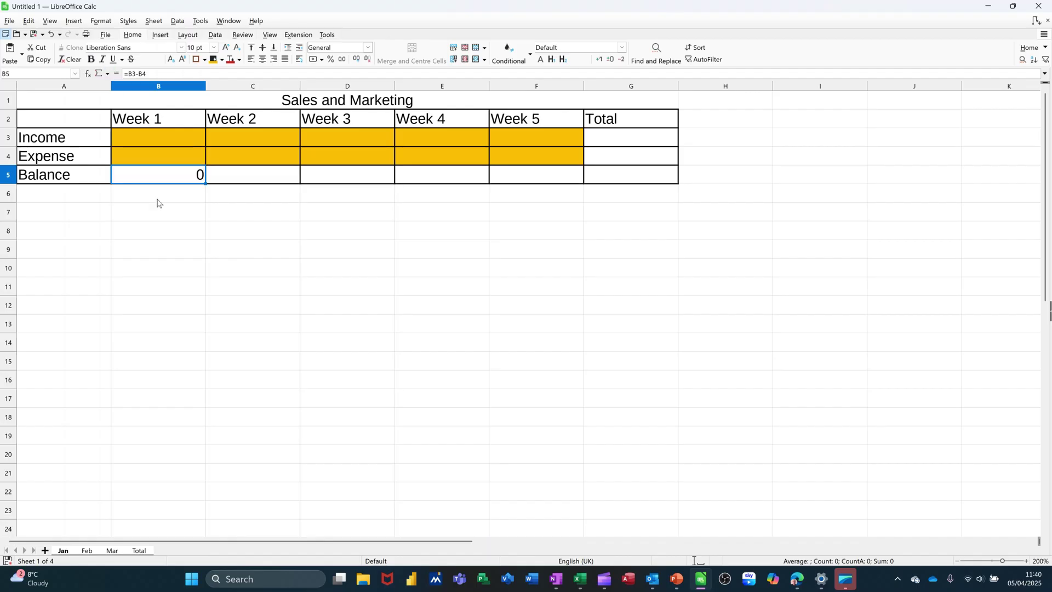
pyautogui.moveTo(206, 184); pyautogui.dragTo(534, 224)
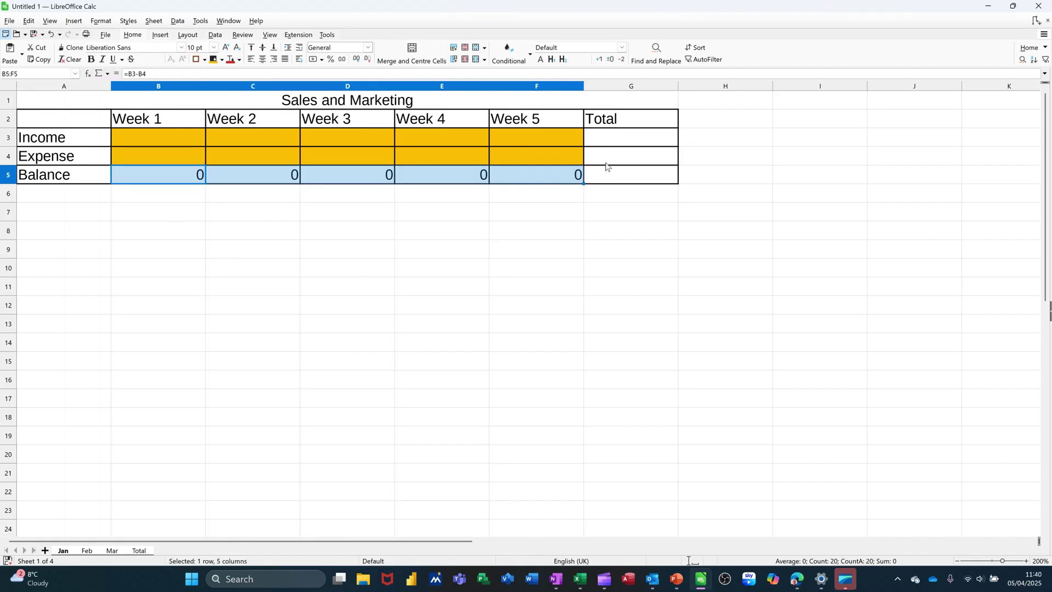
# Enter =SUM(B3:F3) in G3 and fill the total down to G5.
pyautogui.click(616, 142)
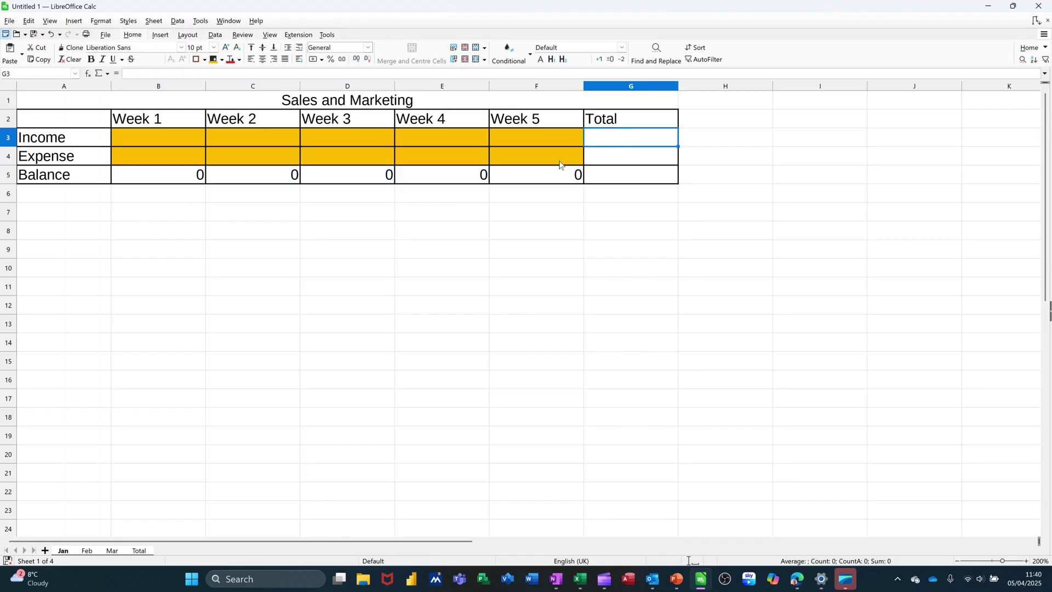
pyautogui.write('=SUM()')
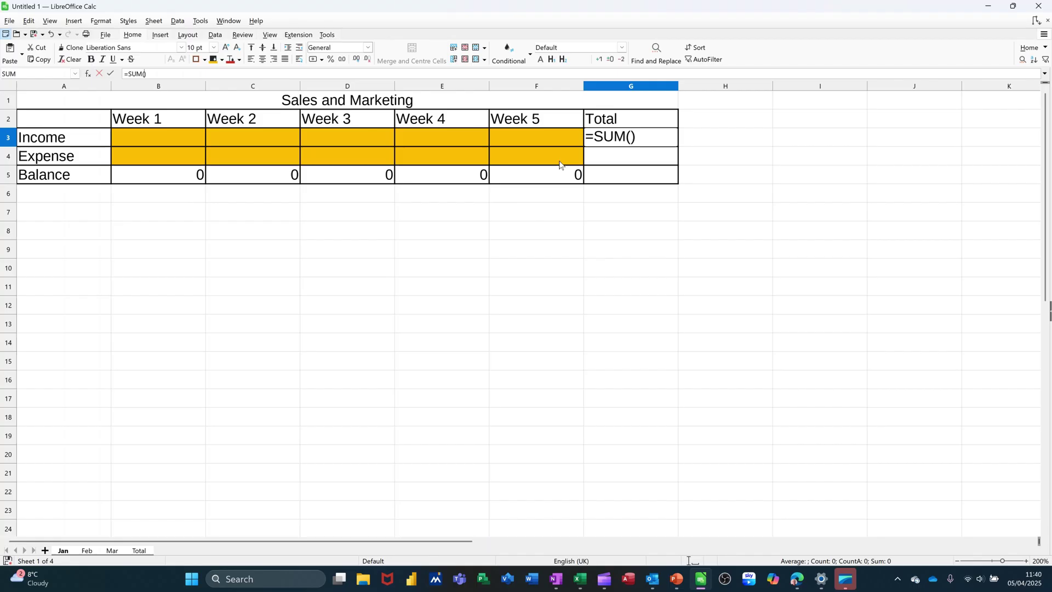
pyautogui.moveTo(179, 138); pyautogui.dragTo(504, 136)
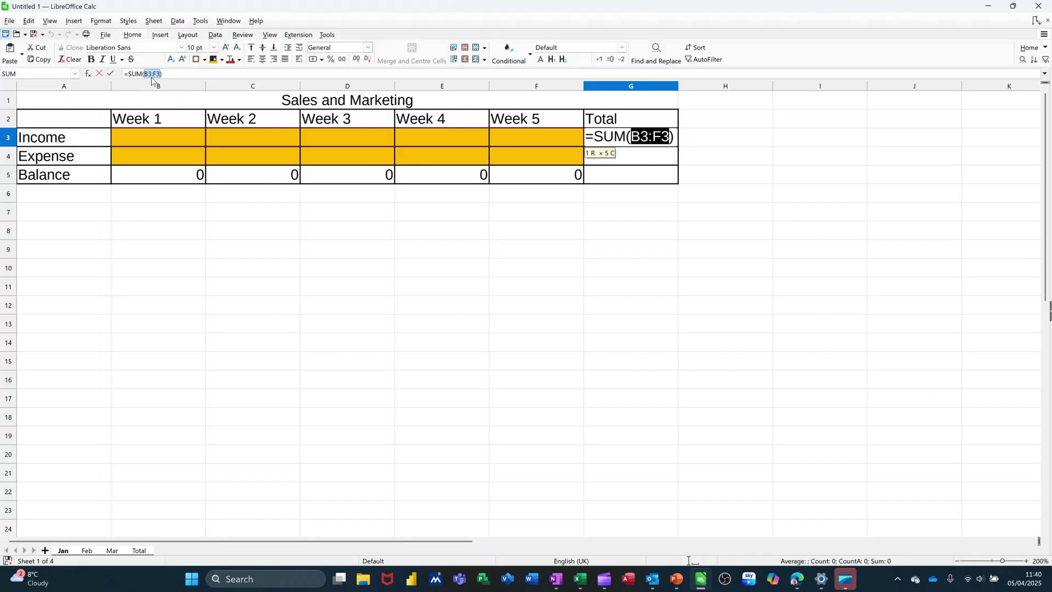
pyautogui.click(112, 74)
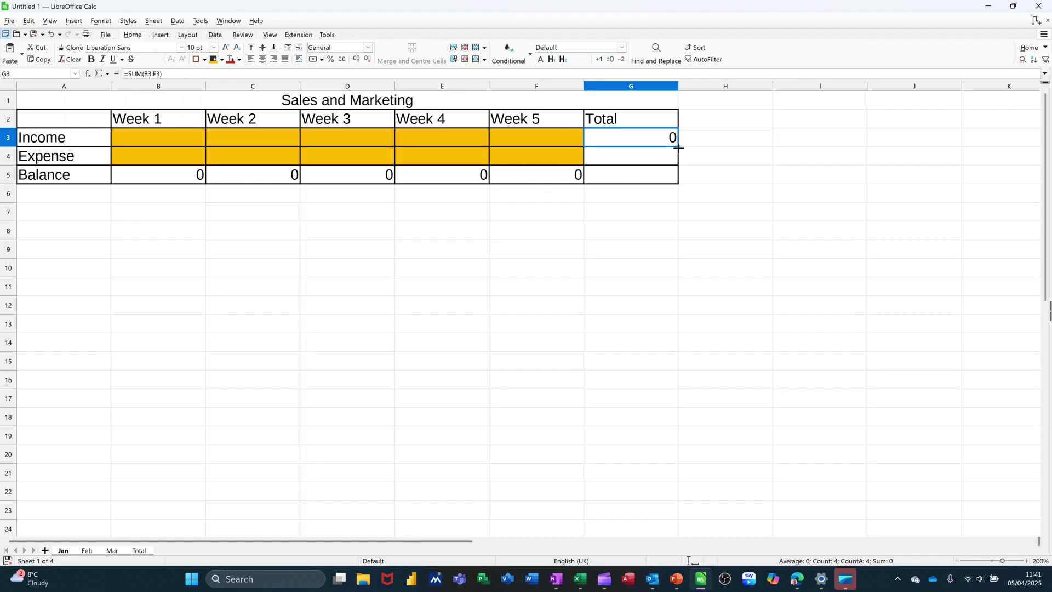
pyautogui.moveTo(678, 147); pyautogui.dragTo(653, 181)
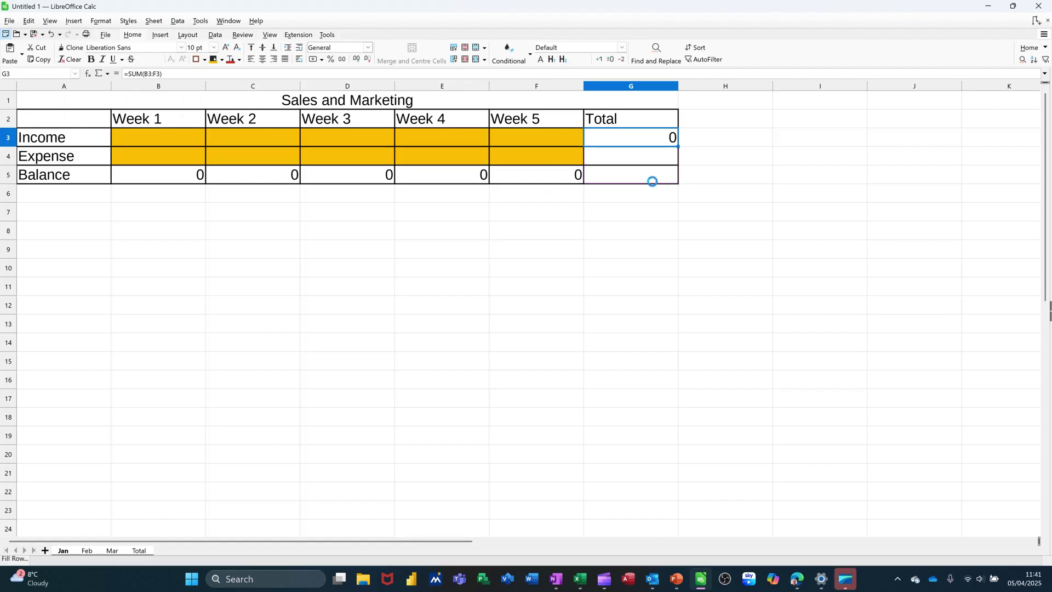
# Format B3:G5 as pound currency (£0.00), then show the Feb sheet.
pyautogui.moveTo(168, 139); pyautogui.dragTo(609, 169)
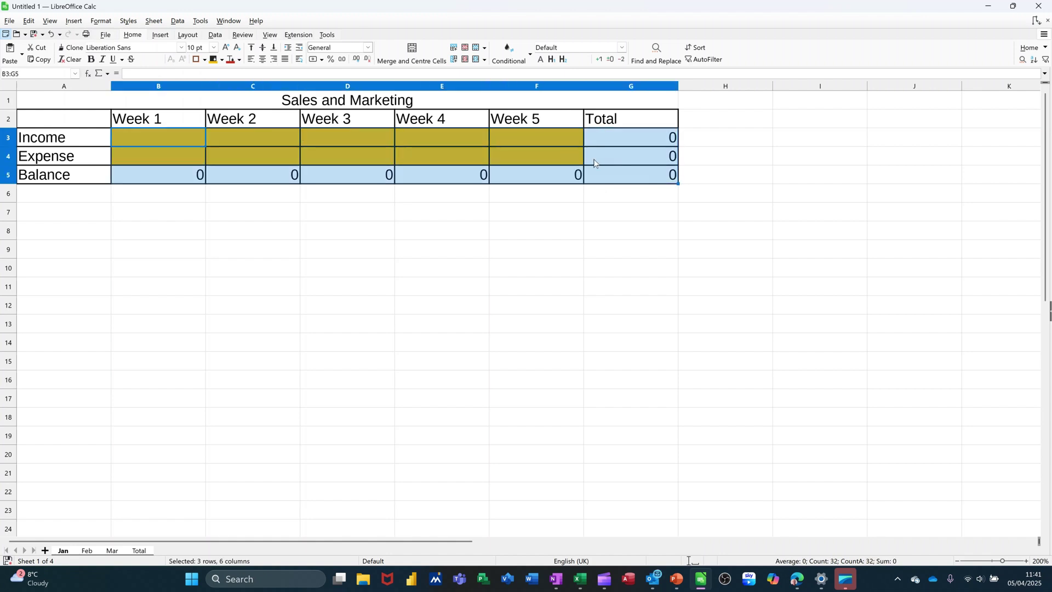
pyautogui.click(313, 60)
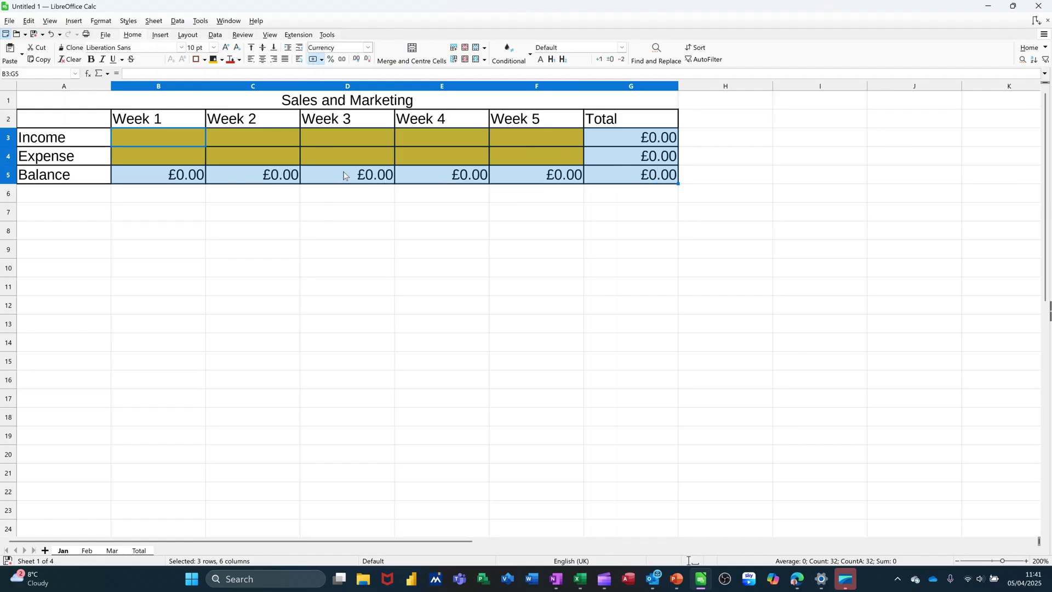
pyautogui.click(327, 209)
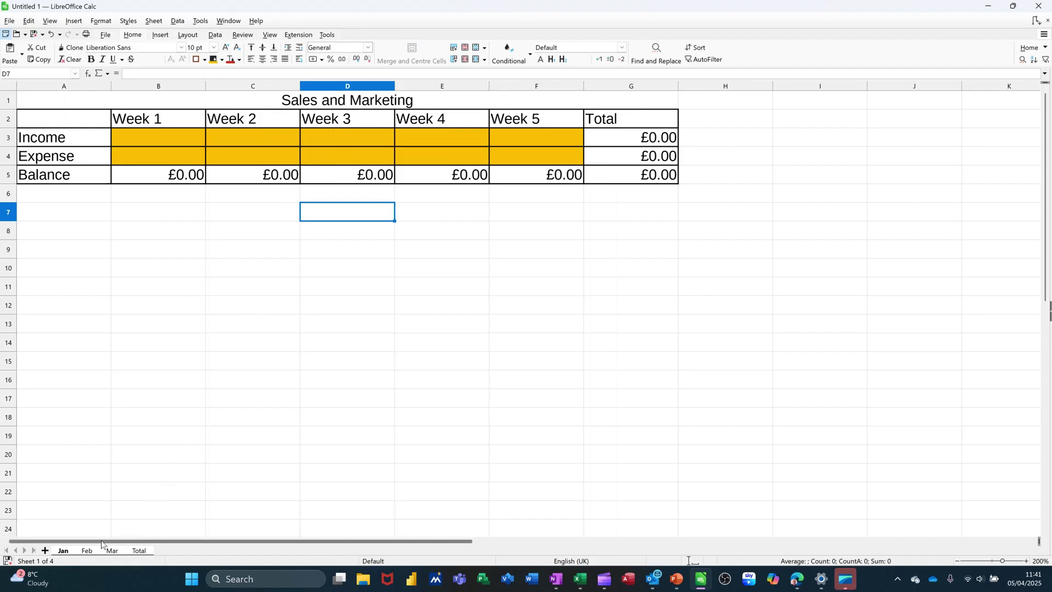
pyautogui.click(89, 555)
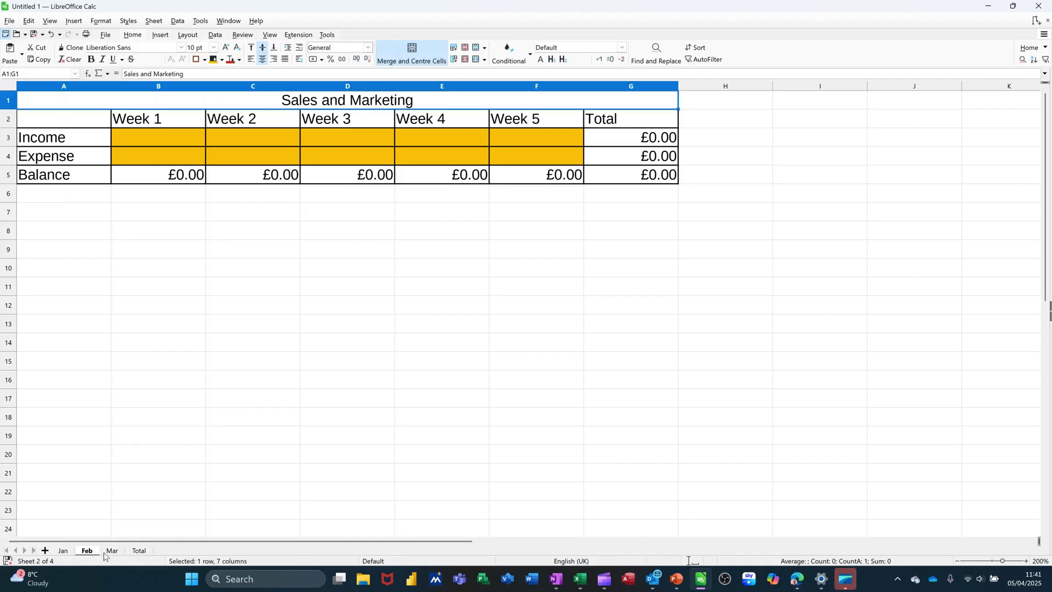
# Step through the Mar sheet to the Total sheet to confirm the tables match.
pyautogui.click(110, 552)
pyautogui.click(148, 551)
# Delete the Week 4 and Week 5 columns from the Total sheet.
pyautogui.moveTo(439, 85); pyautogui.dragTo(511, 98)
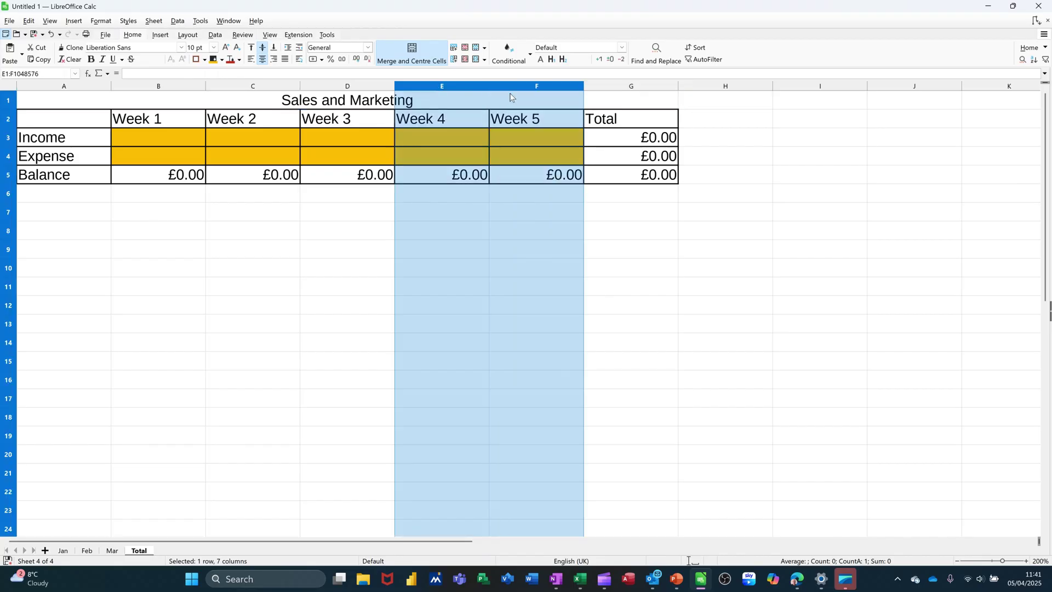
pyautogui.rightClick(439, 134)
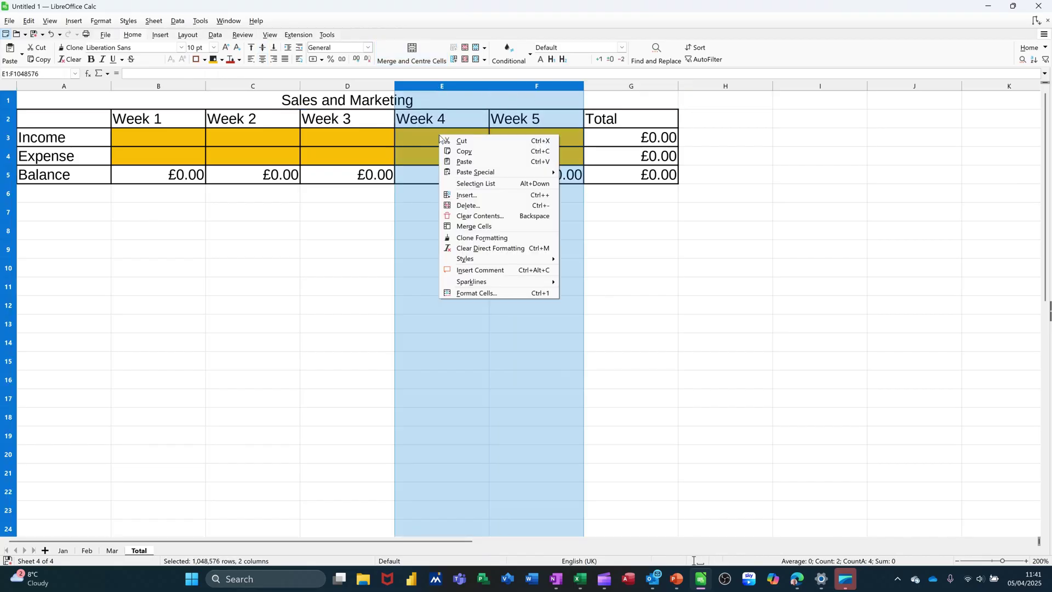
pyautogui.click(459, 207)
# Replace the week headings with Jan, Feb and Mar in B2:D2.
pyautogui.click(158, 126)
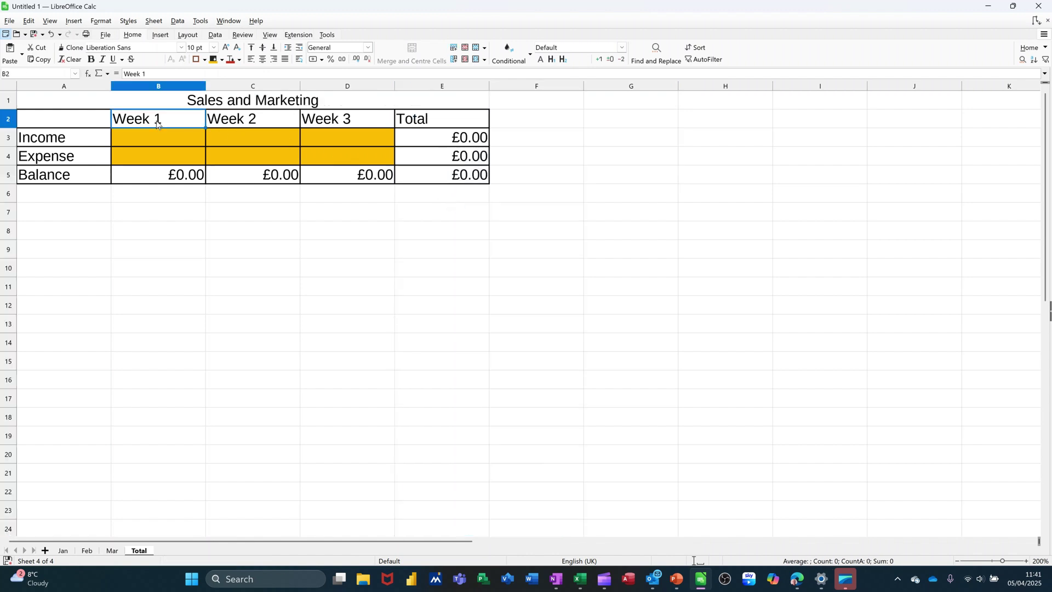
pyautogui.write('Jan')
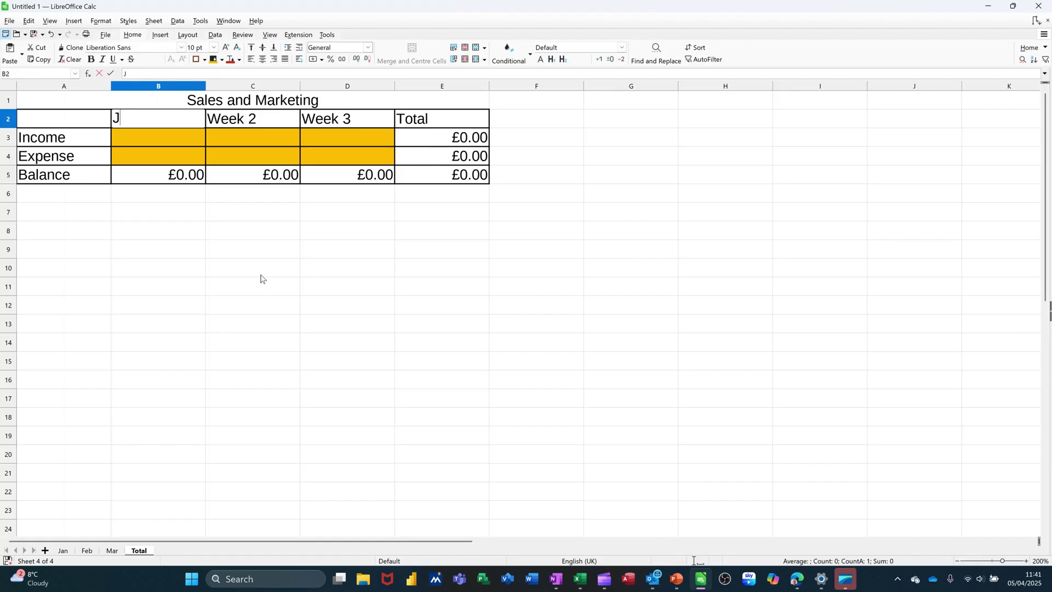
pyautogui.press('Return')
pyautogui.click(203, 125)
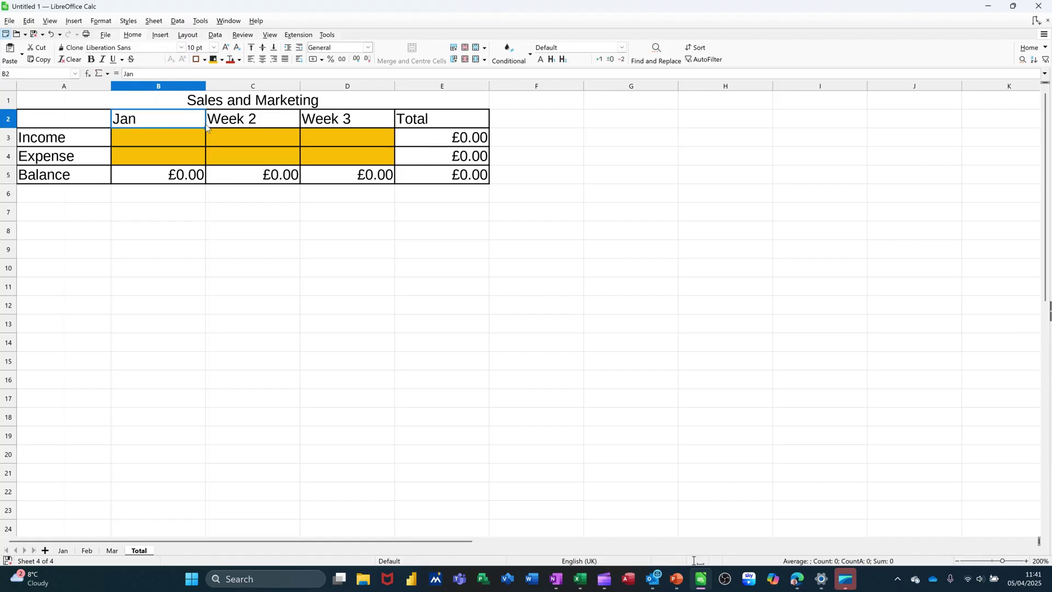
pyautogui.moveTo(204, 128); pyautogui.dragTo(362, 131)
# Link B3:B4 to the Jan sheet's Income and Expense totals in column G.
pyautogui.click(155, 137)
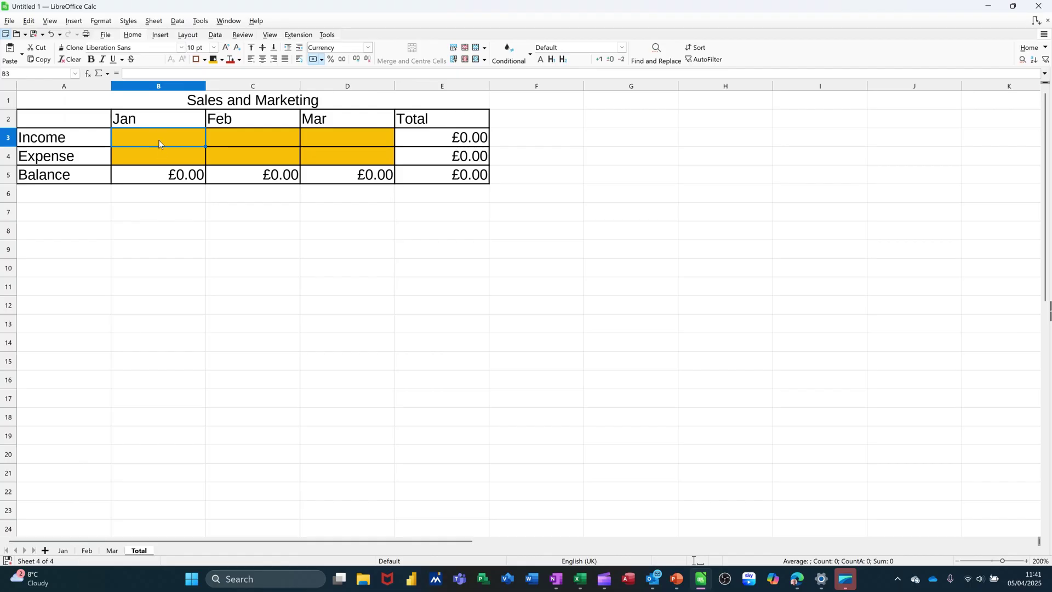
pyautogui.write('=')
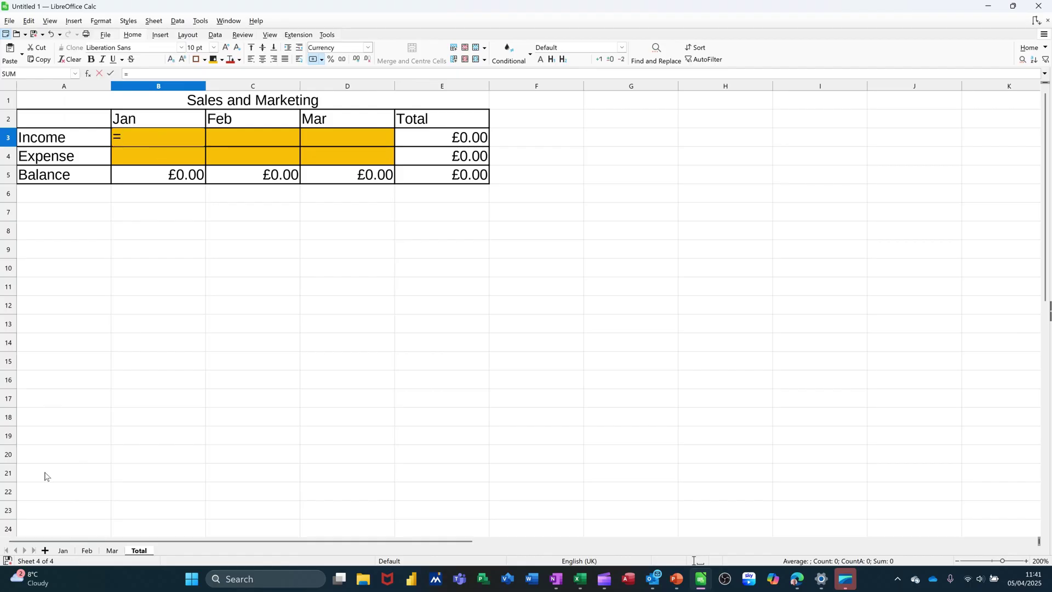
pyautogui.click(61, 552)
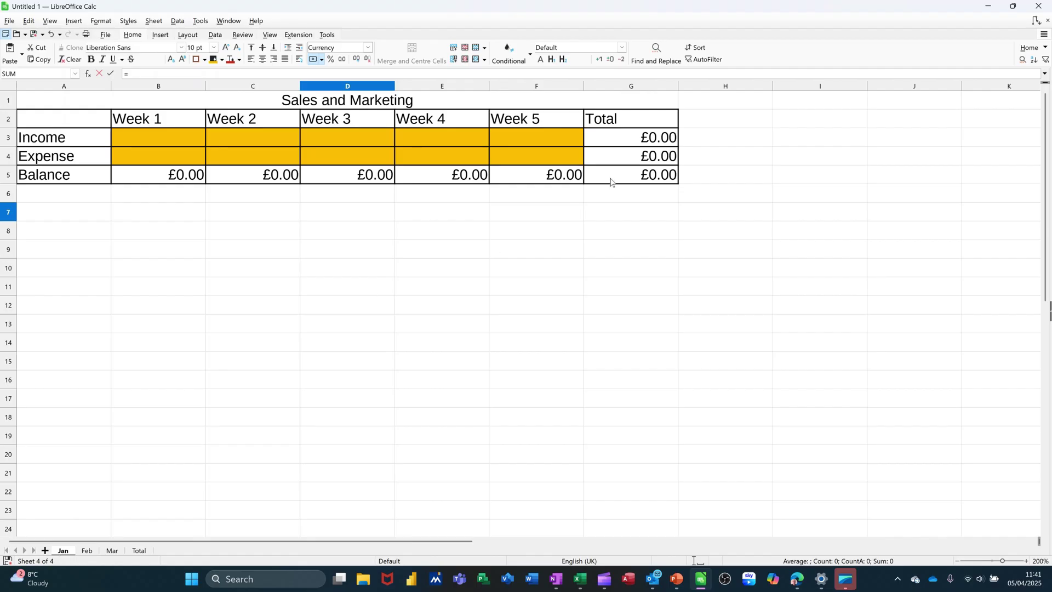
pyautogui.click(623, 145)
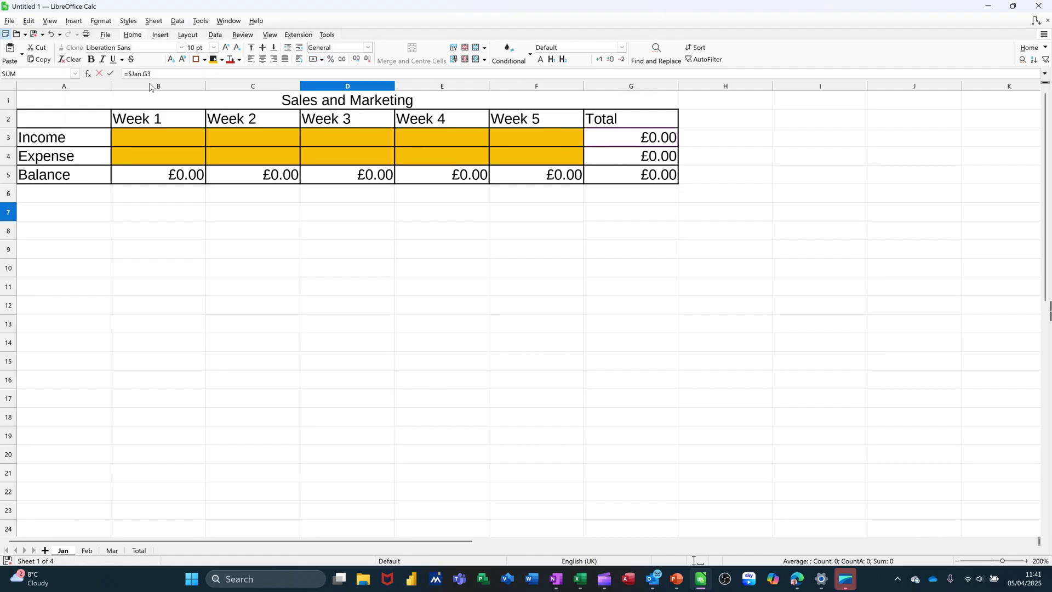
pyautogui.click(112, 77)
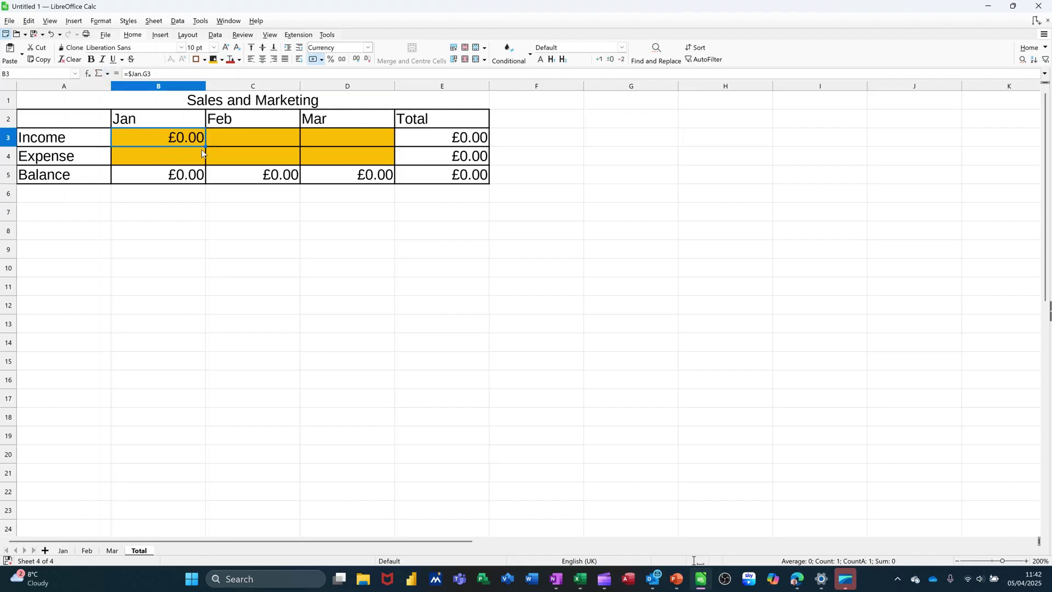
pyautogui.moveTo(203, 147); pyautogui.dragTo(202, 164)
# Link C3:C4 to the Feb sheet's Income and Expense totals in column G.
pyautogui.click(243, 141)
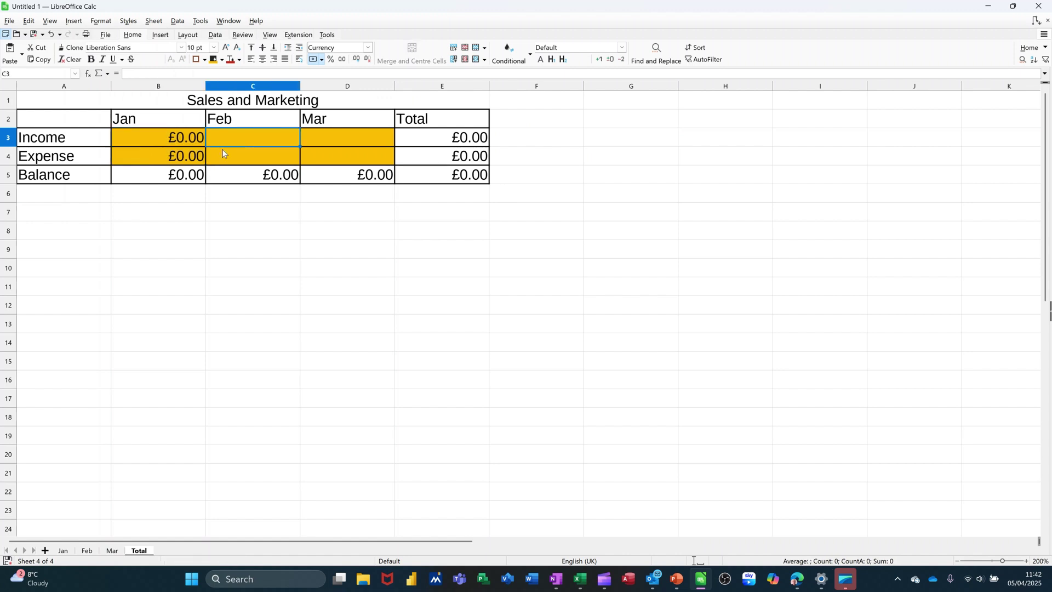
pyautogui.write('=')
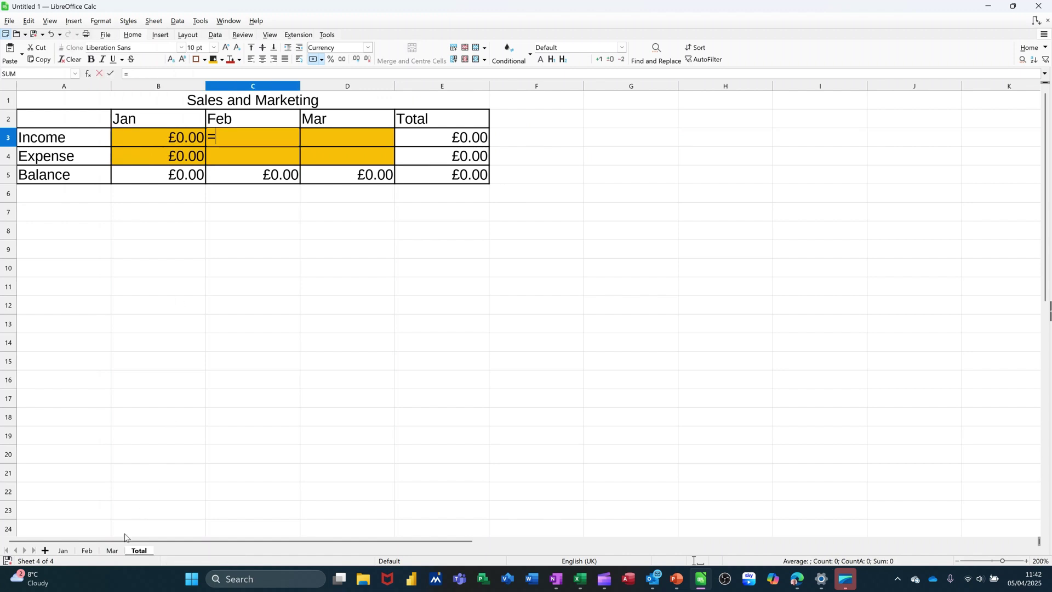
pyautogui.click(89, 551)
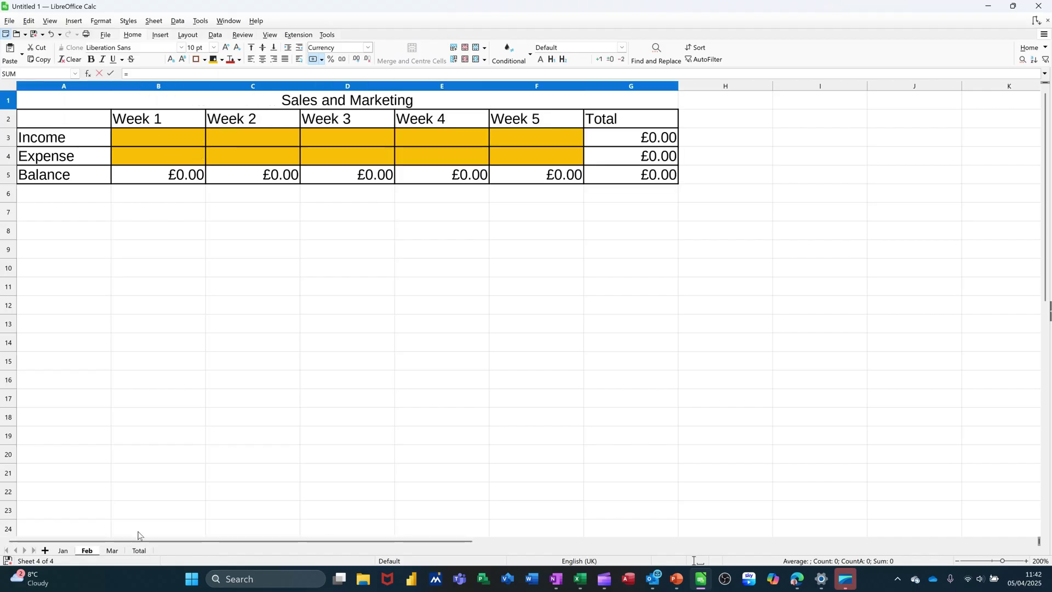
pyautogui.click(606, 145)
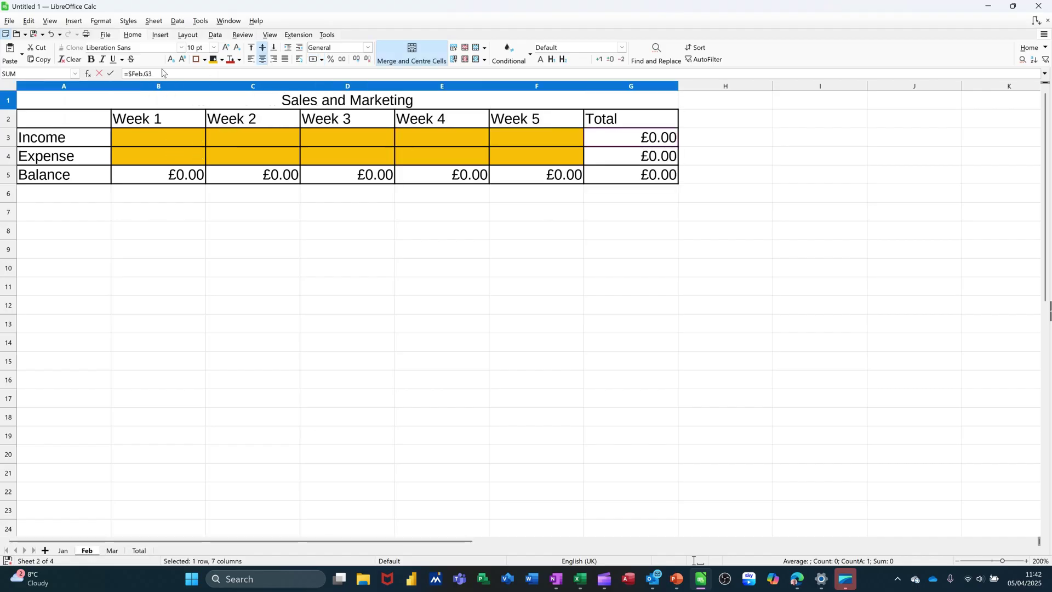
pyautogui.click(112, 75)
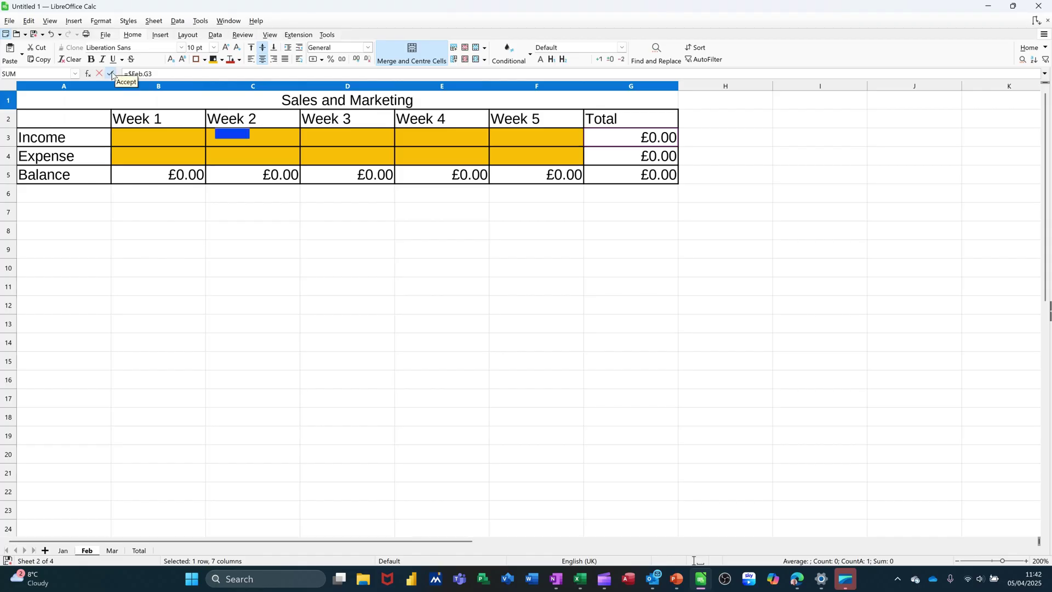
pyautogui.moveTo(300, 147); pyautogui.dragTo(300, 160)
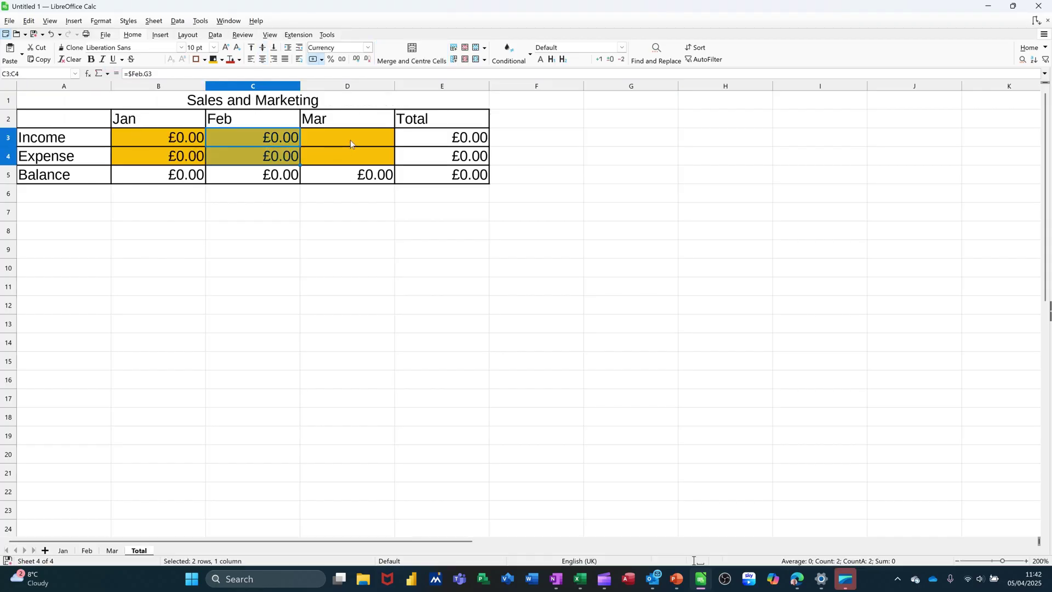
# Link D3:D4 to the Mar sheet's totals, e.g. =$Mar.G3.
pyautogui.click(350, 139)
pyautogui.write('=')
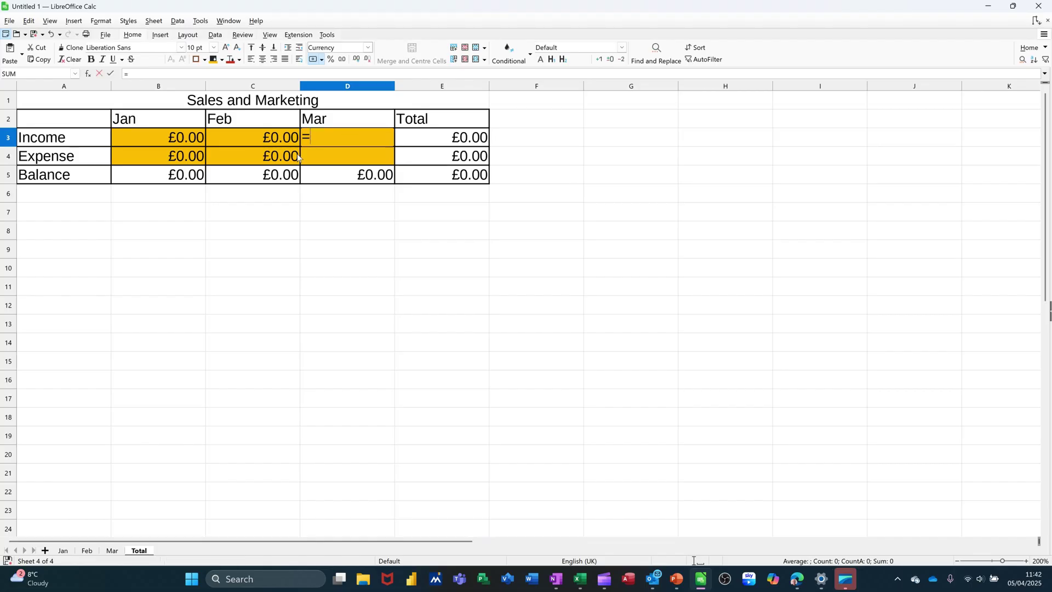
pyautogui.click(111, 550)
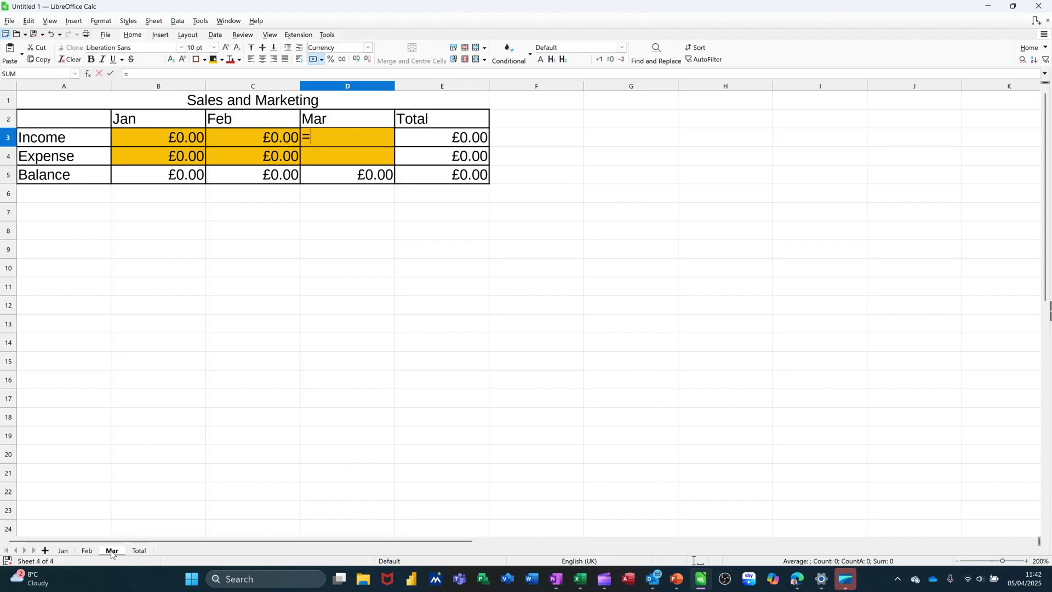
pyautogui.click(606, 138)
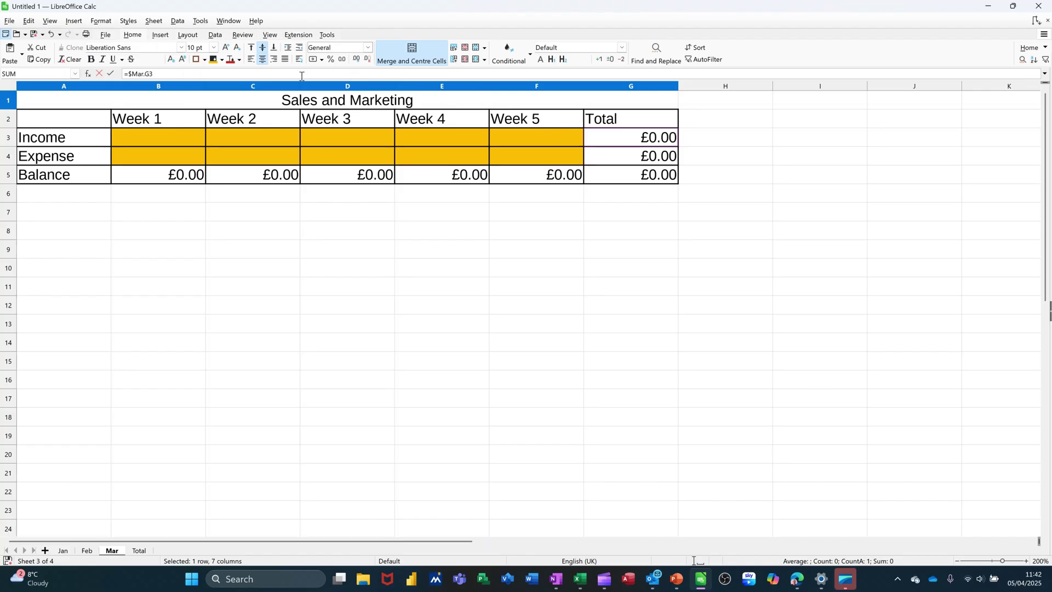
pyautogui.click(113, 74)
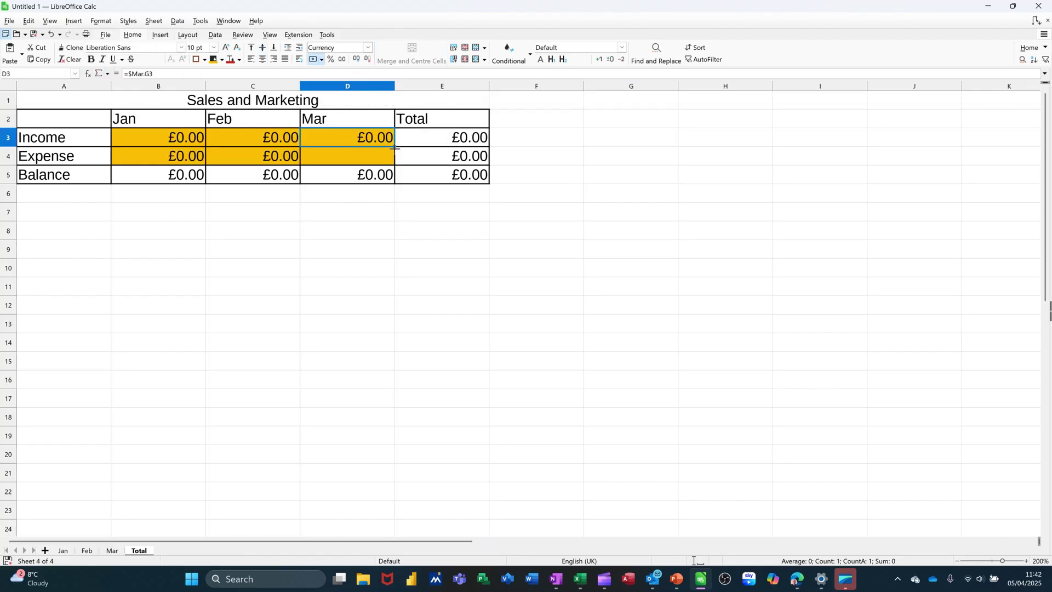
pyautogui.moveTo(395, 148); pyautogui.dragTo(397, 162)
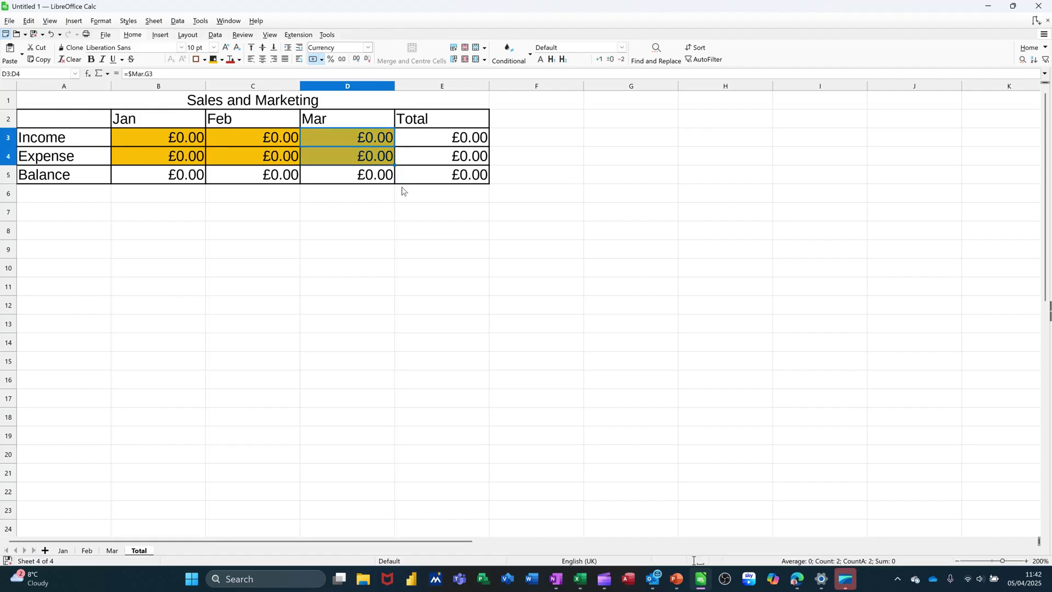
pyautogui.click(322, 209)
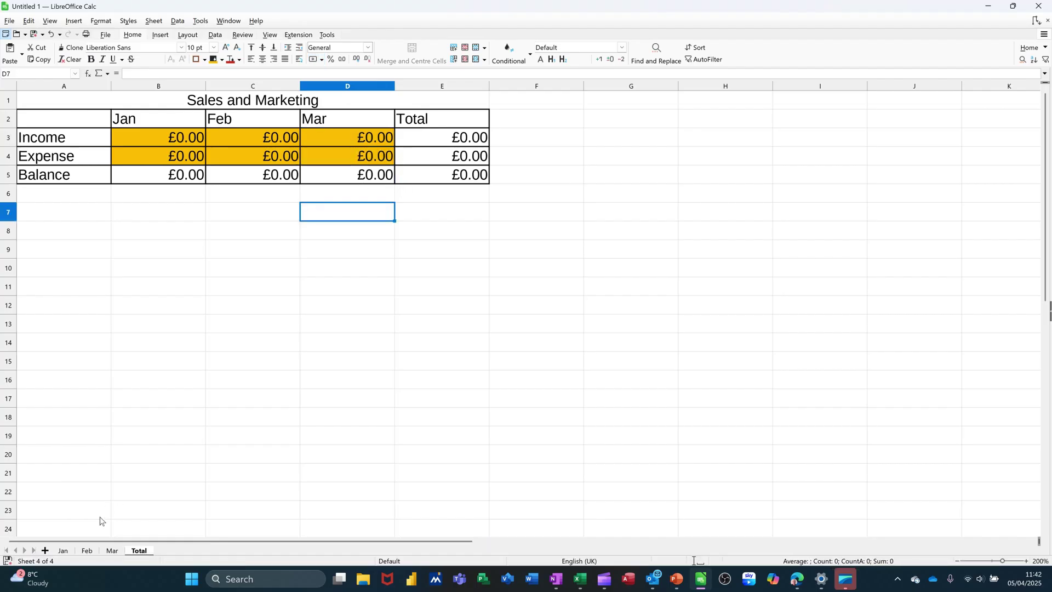
# On the Jan sheet, enter Week 1 income 10 in B3 and expense 5 in B4.
pyautogui.click(63, 551)
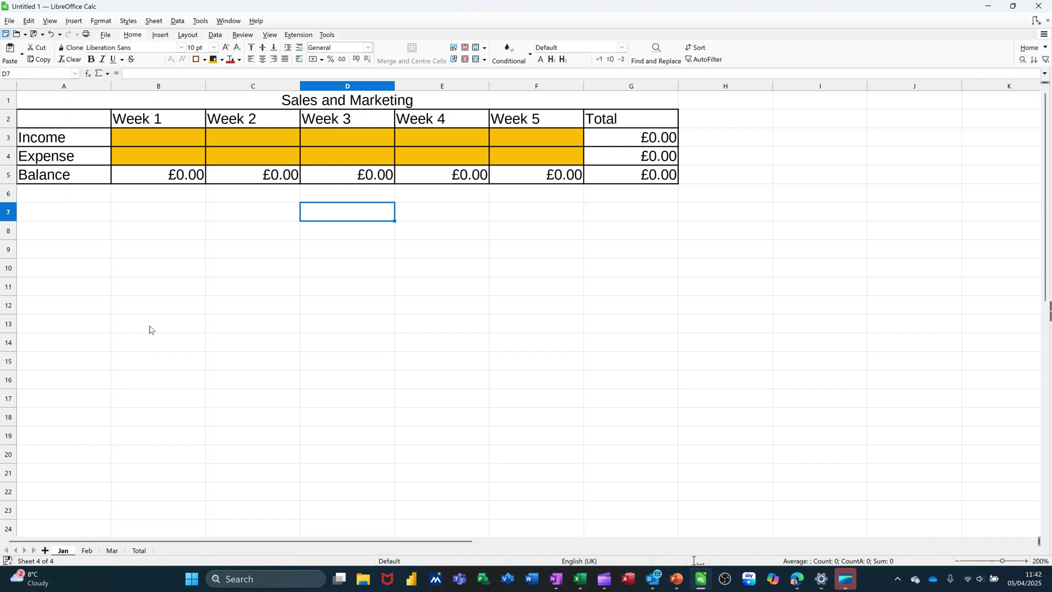
pyautogui.click(155, 140)
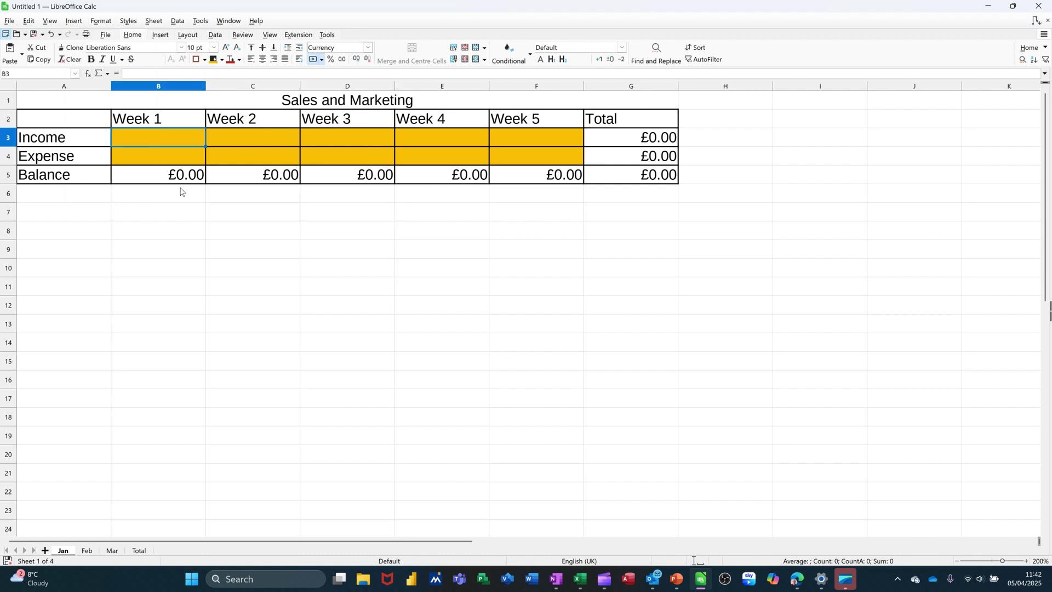
pyautogui.write('10')
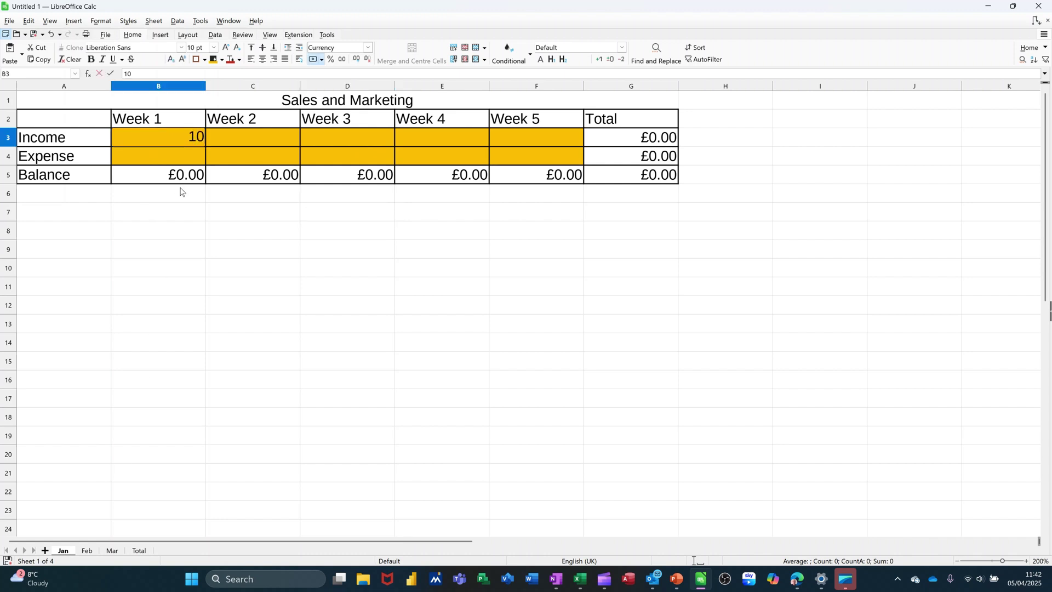
pyautogui.press('Return')
pyautogui.write('5')
pyautogui.click(170, 212)
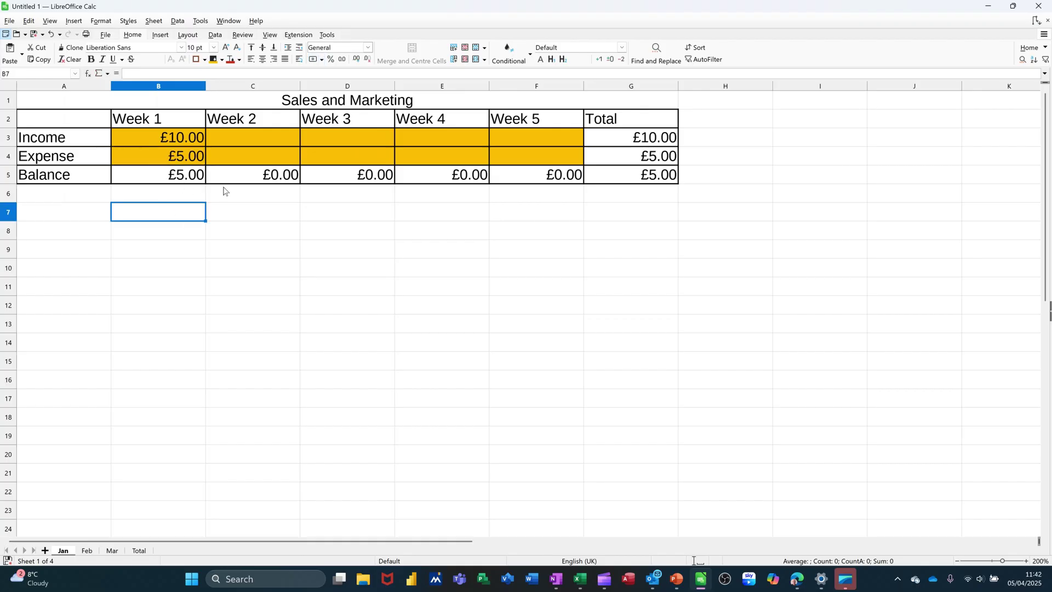
# On the Feb sheet, enter Week 1 income 10 and expense 5.
pyautogui.click(89, 550)
pyautogui.click(160, 143)
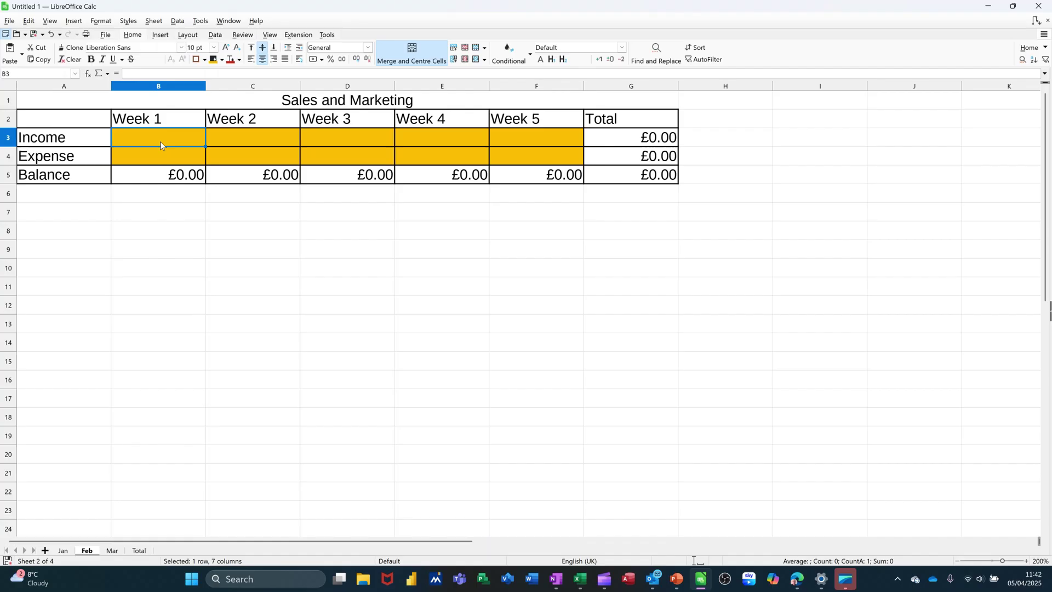
pyautogui.write('10')
pyautogui.press('Return')
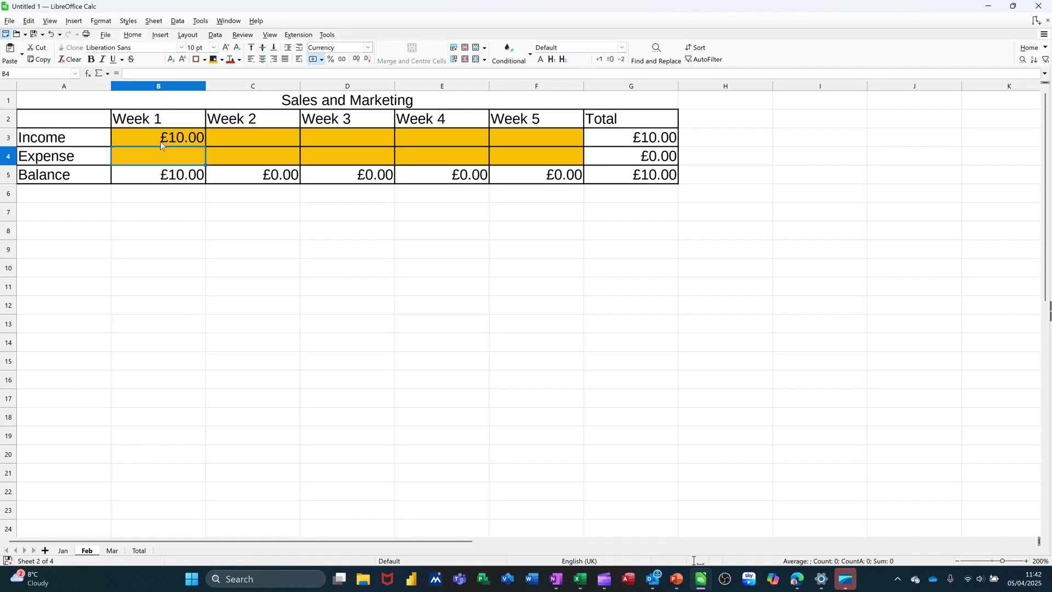
pyautogui.write('5')
# On the Mar sheet, enter Week 1 income 10 and expense 5, then check the Total sheet.
pyautogui.click(112, 551)
pyautogui.click(171, 143)
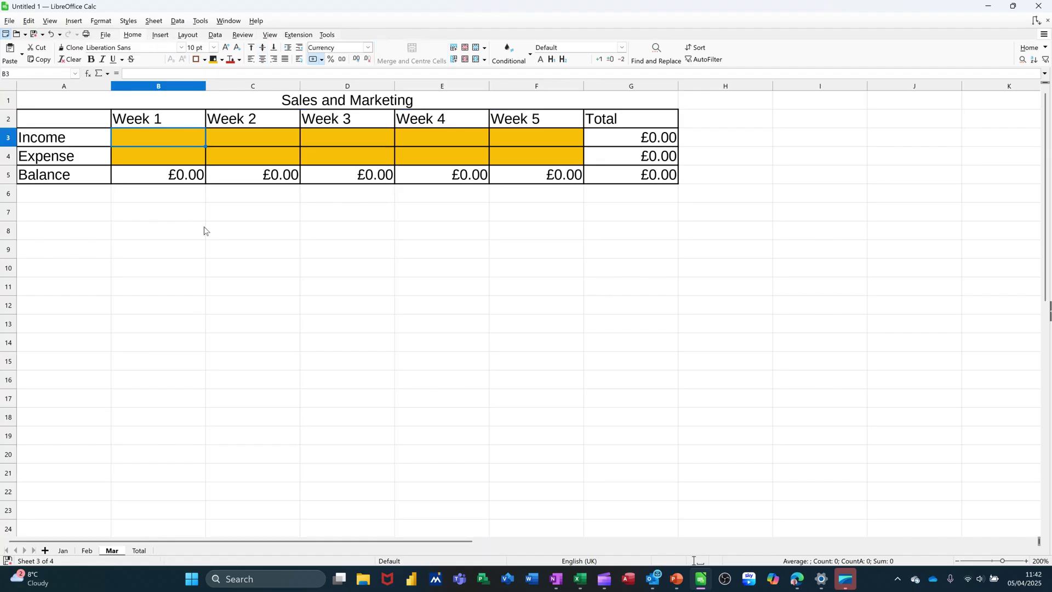
pyautogui.write('10')
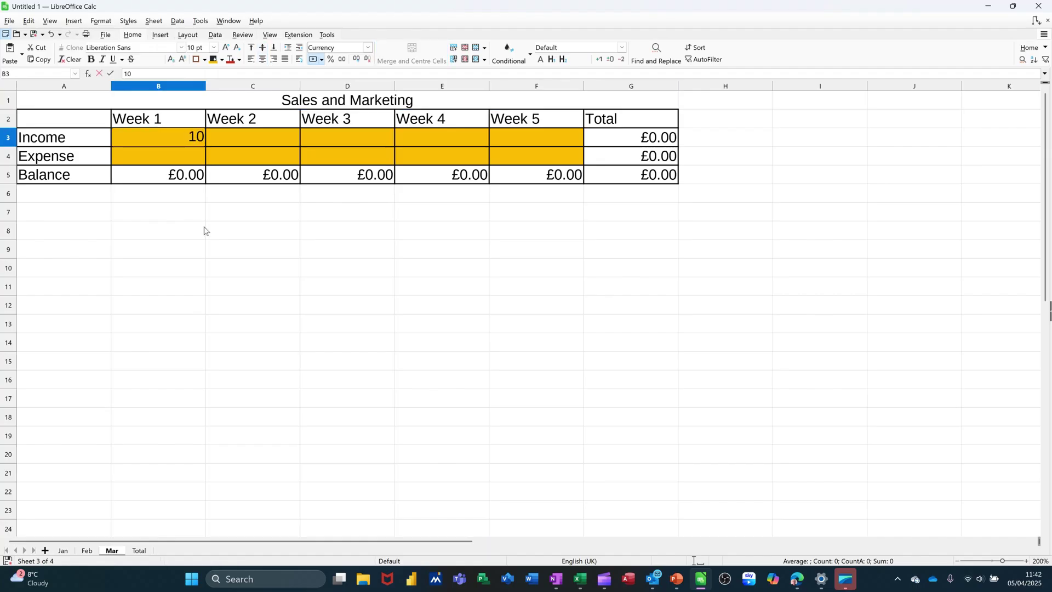
pyautogui.press('Return')
pyautogui.write('5')
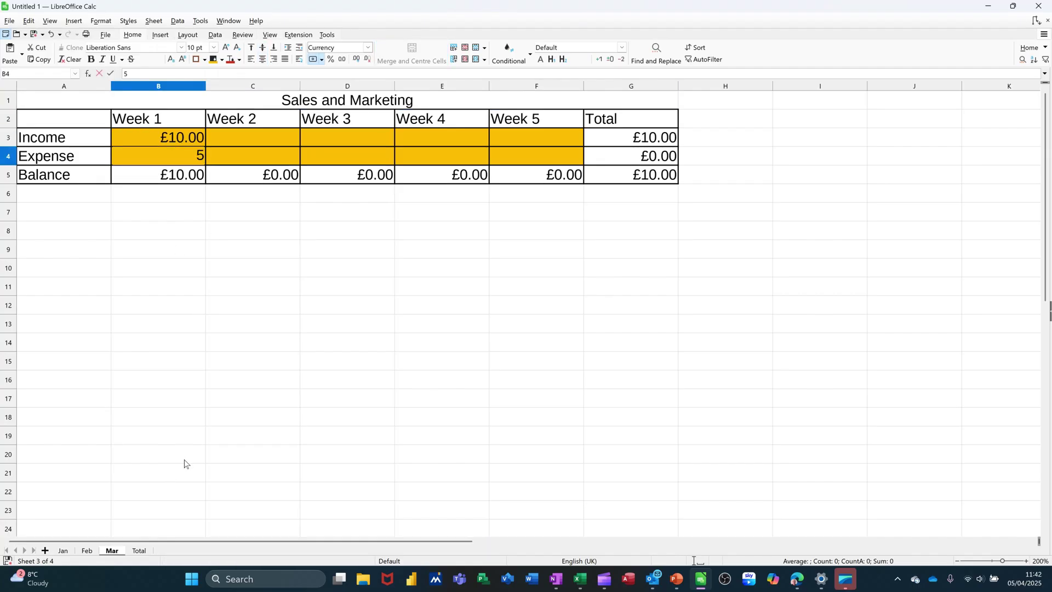
pyautogui.click(140, 551)
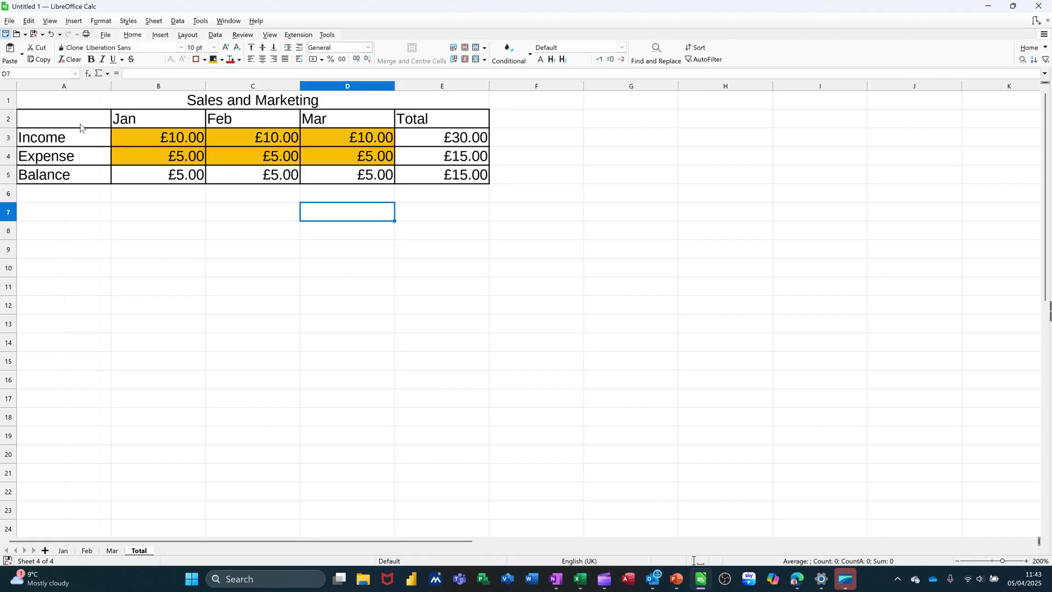
# Insert a default column chart from the Total table's A2:D5 range.
pyautogui.moveTo(83, 125); pyautogui.dragTo(327, 178)
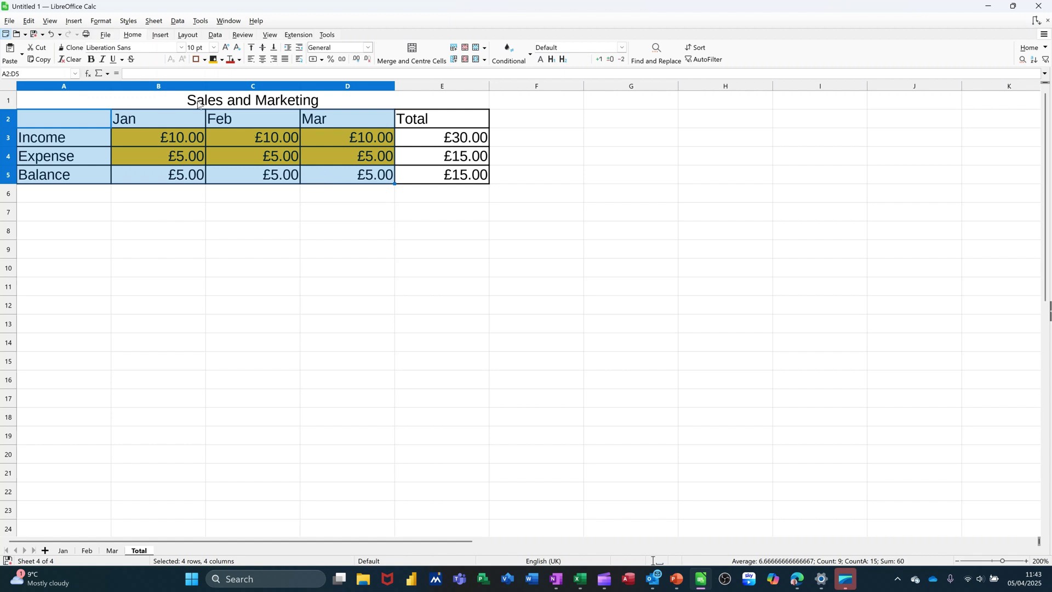
pyautogui.click(158, 36)
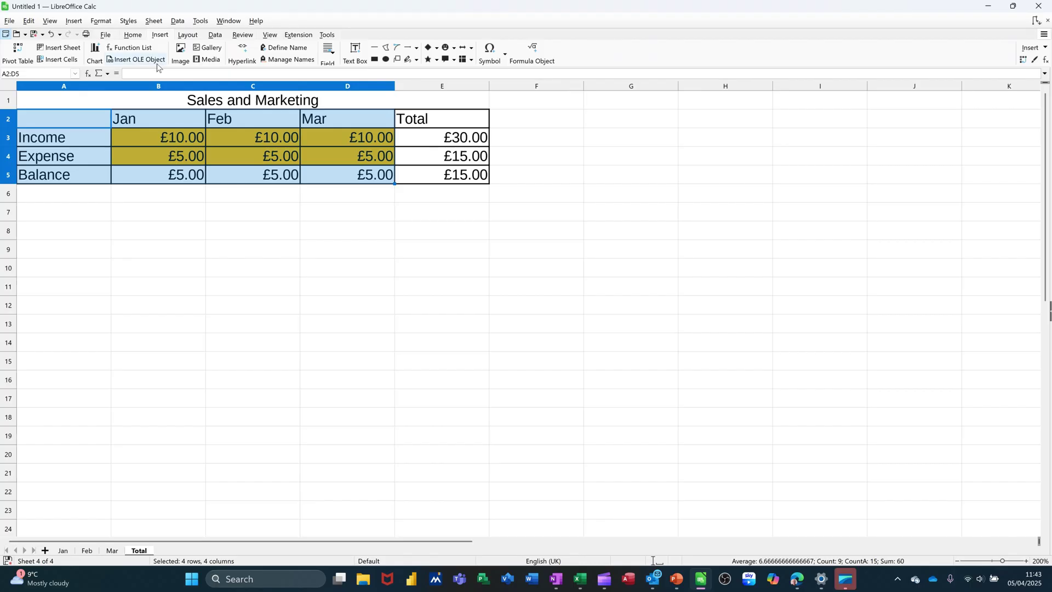
pyautogui.click(96, 54)
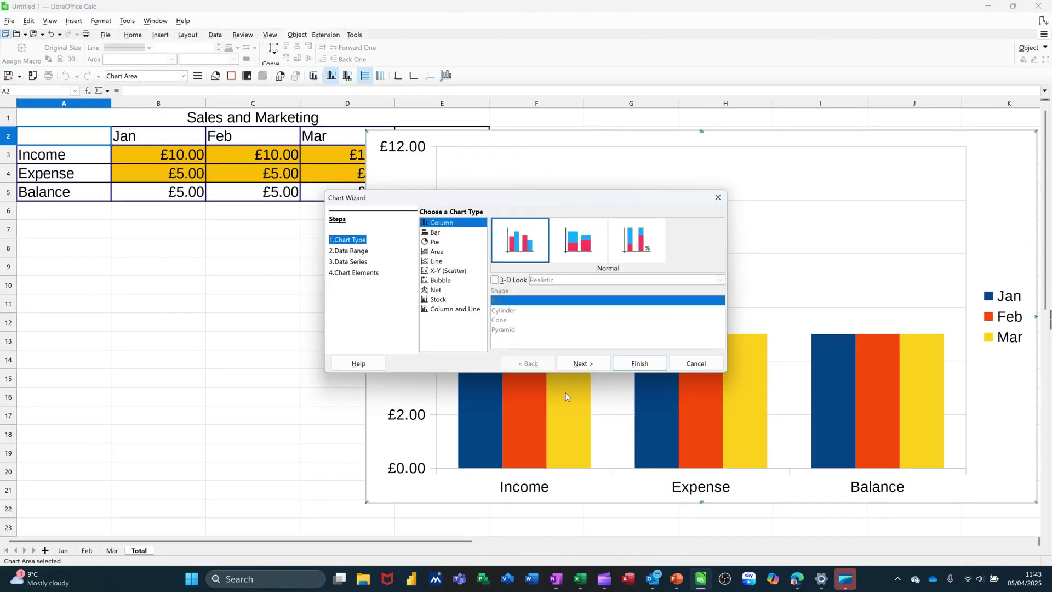
pyautogui.click(630, 363)
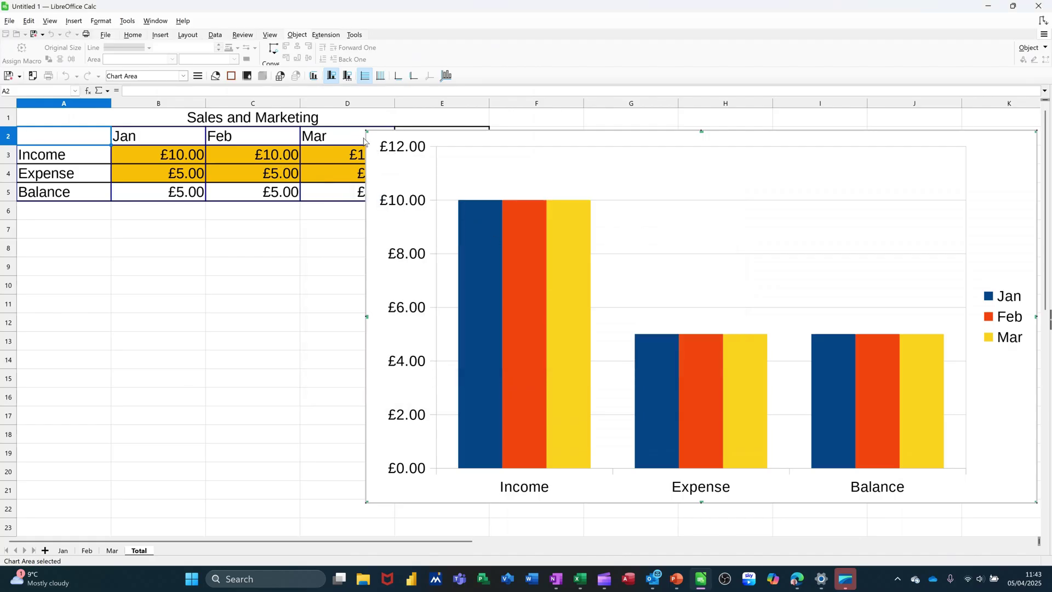
# Move the chart below the Balance row and resize it to span columns A to D.
pyautogui.click(321, 286)
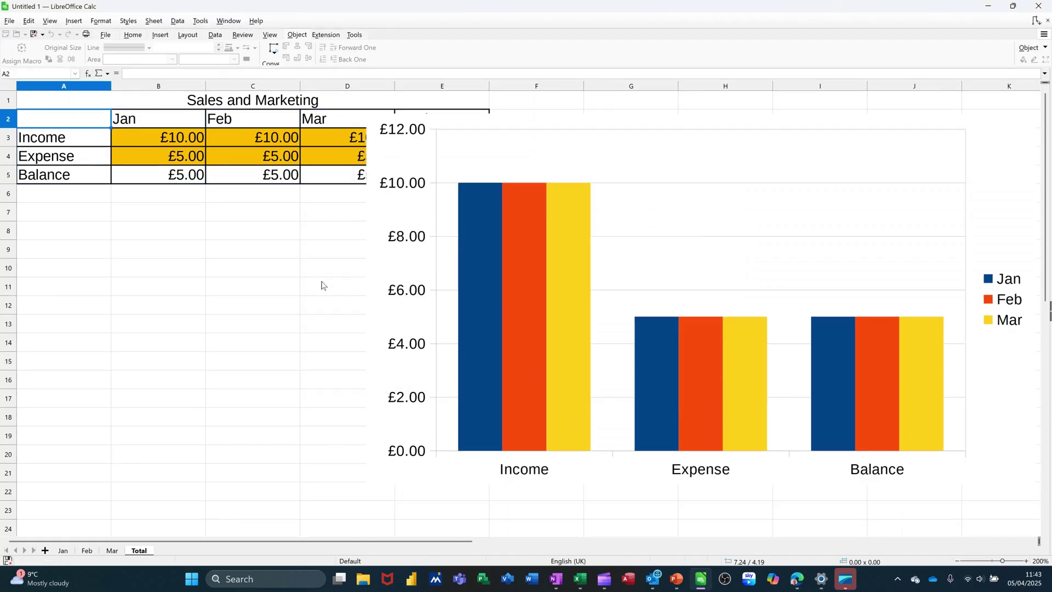
pyautogui.click(376, 131)
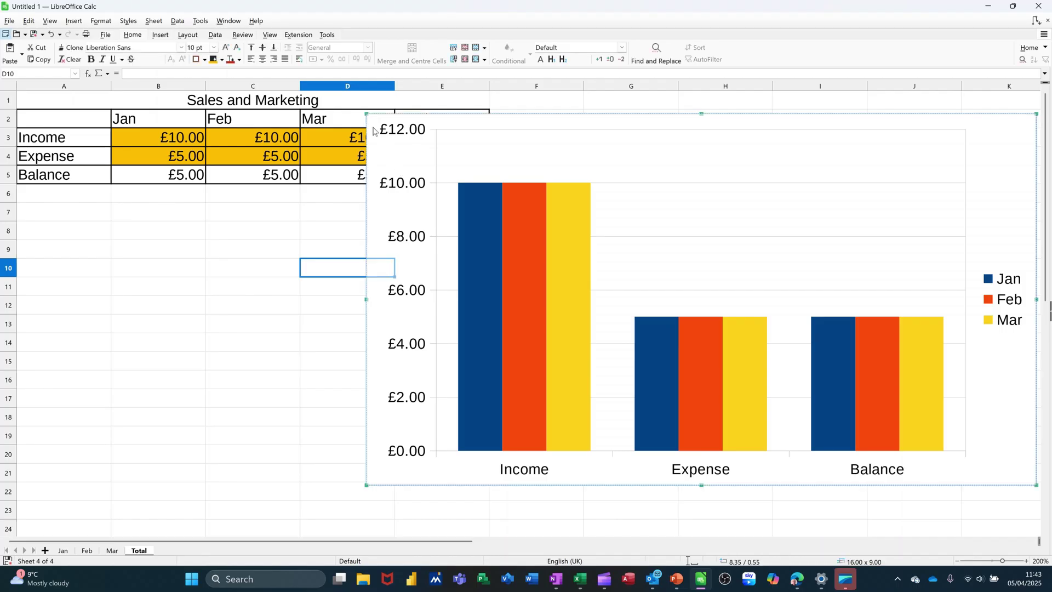
pyautogui.moveTo(376, 132); pyautogui.dragTo(358, 108)
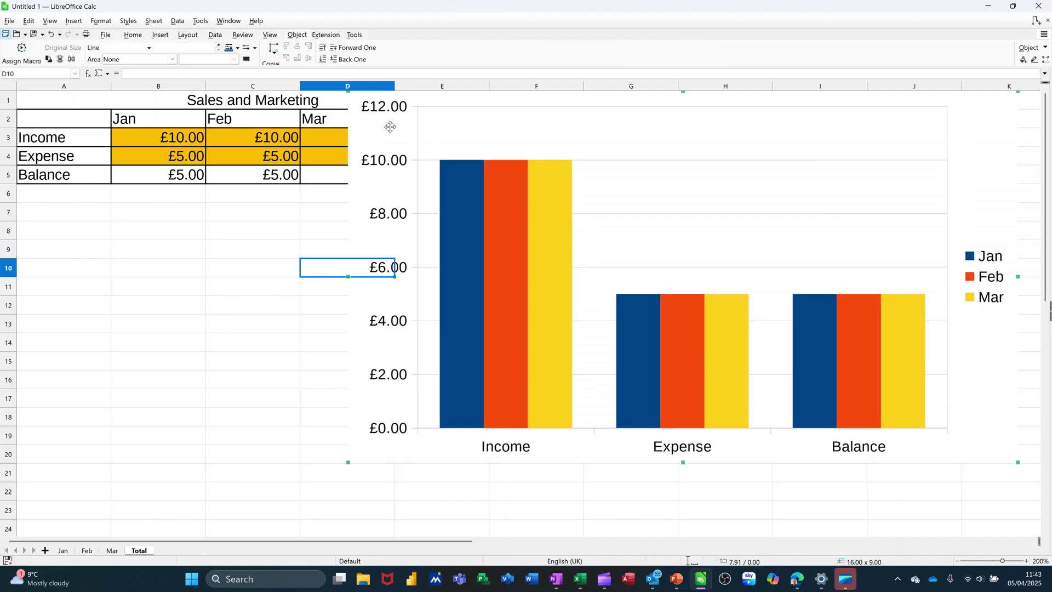
pyautogui.moveTo(349, 93); pyautogui.dragTo(560, 208)
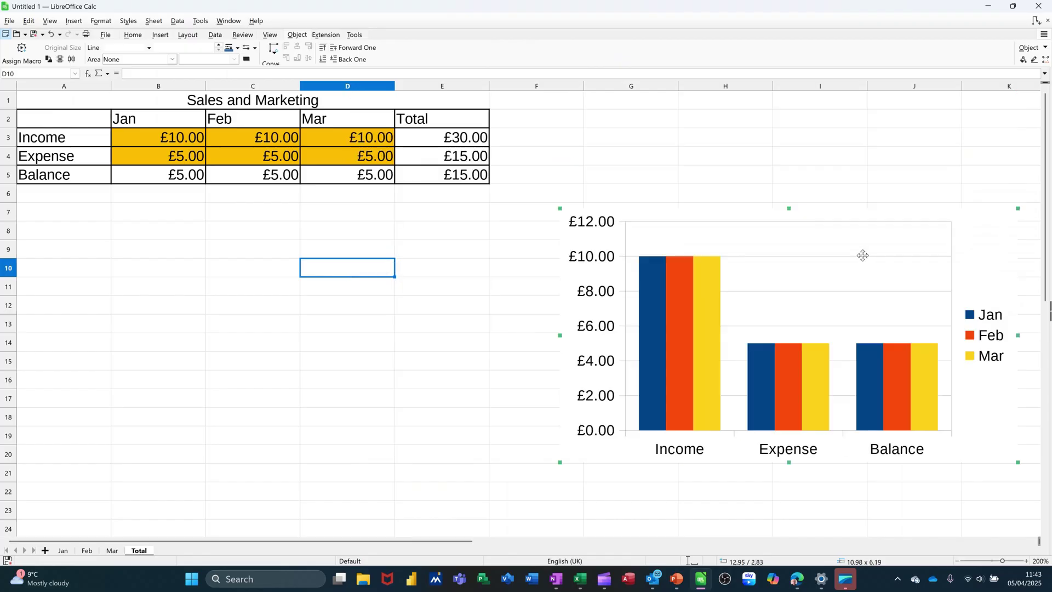
pyautogui.moveTo(854, 246); pyautogui.dragTo(183, 207)
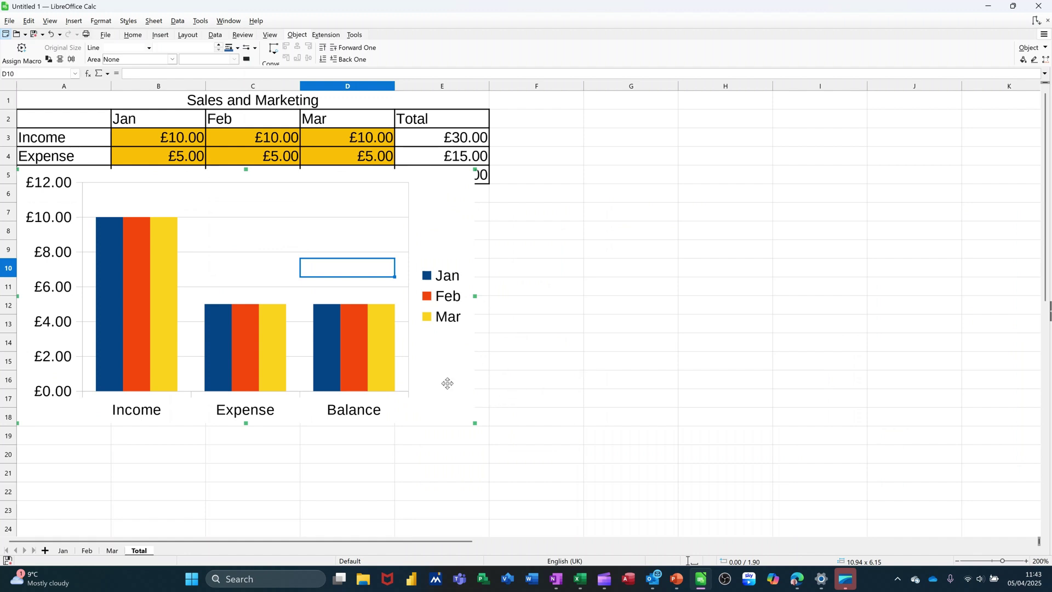
pyautogui.moveTo(446, 380); pyautogui.dragTo(446, 433)
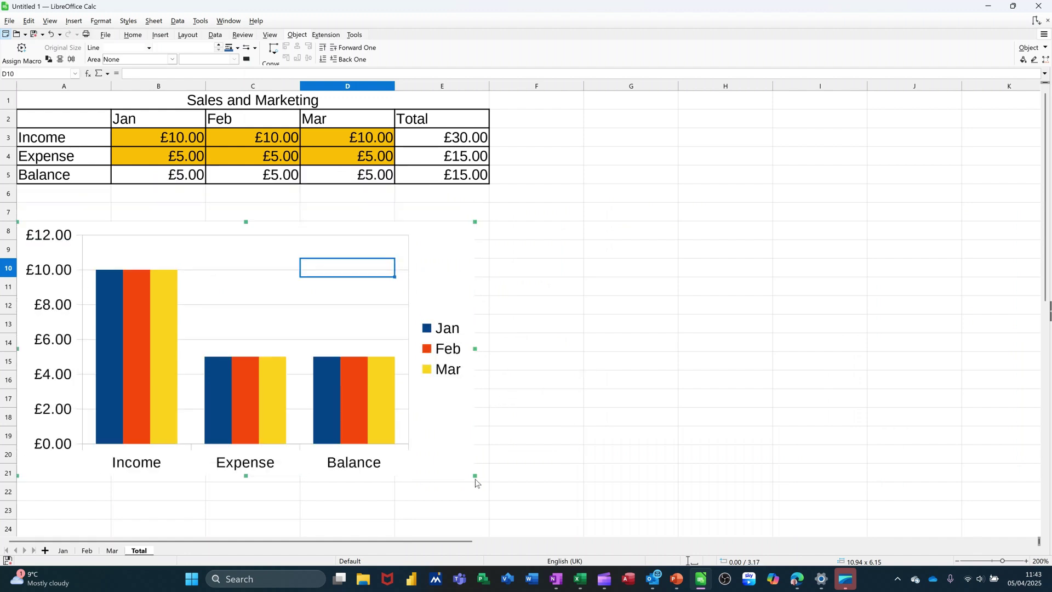
pyautogui.moveTo(475, 477); pyautogui.dragTo(405, 354)
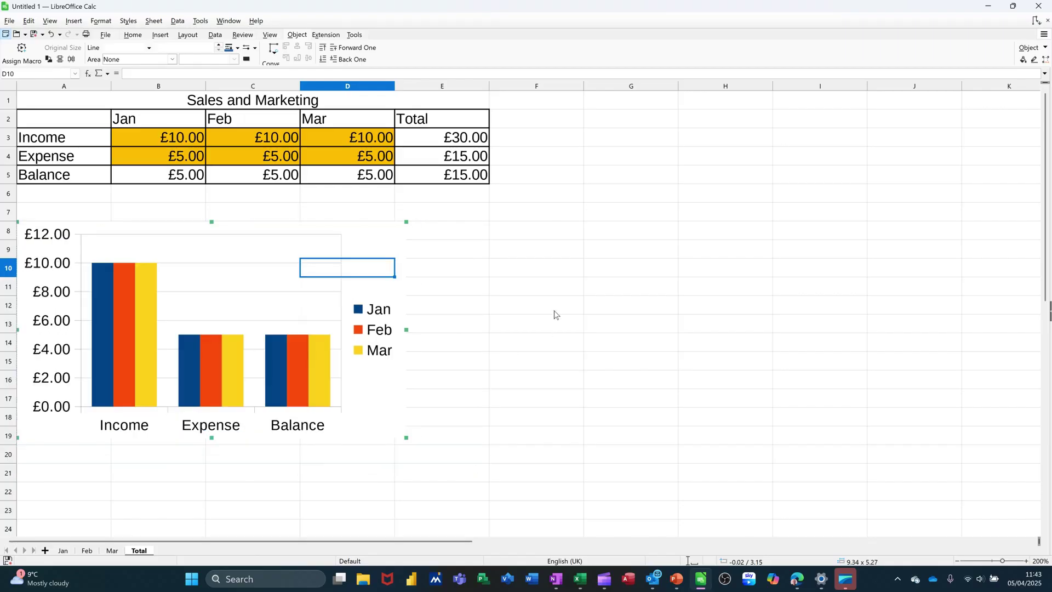
pyautogui.click(474, 269)
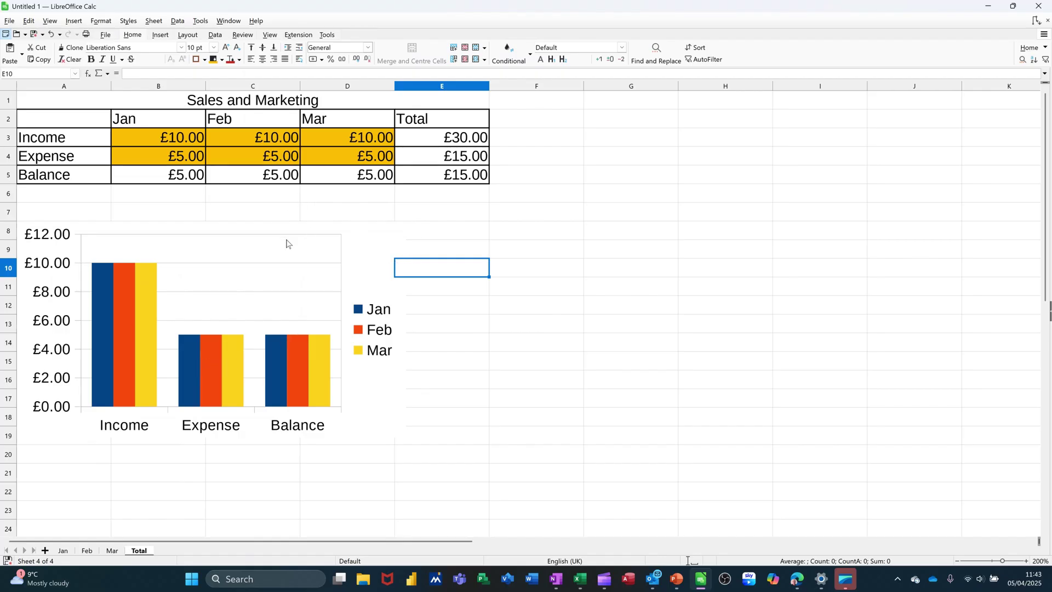
pyautogui.click(360, 234)
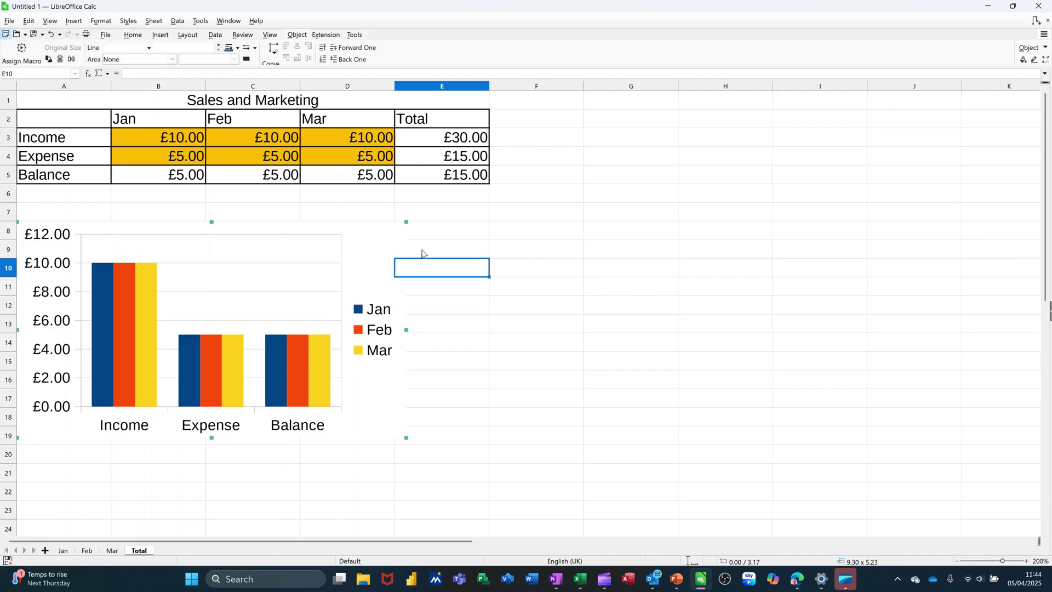
pyautogui.click(478, 238)
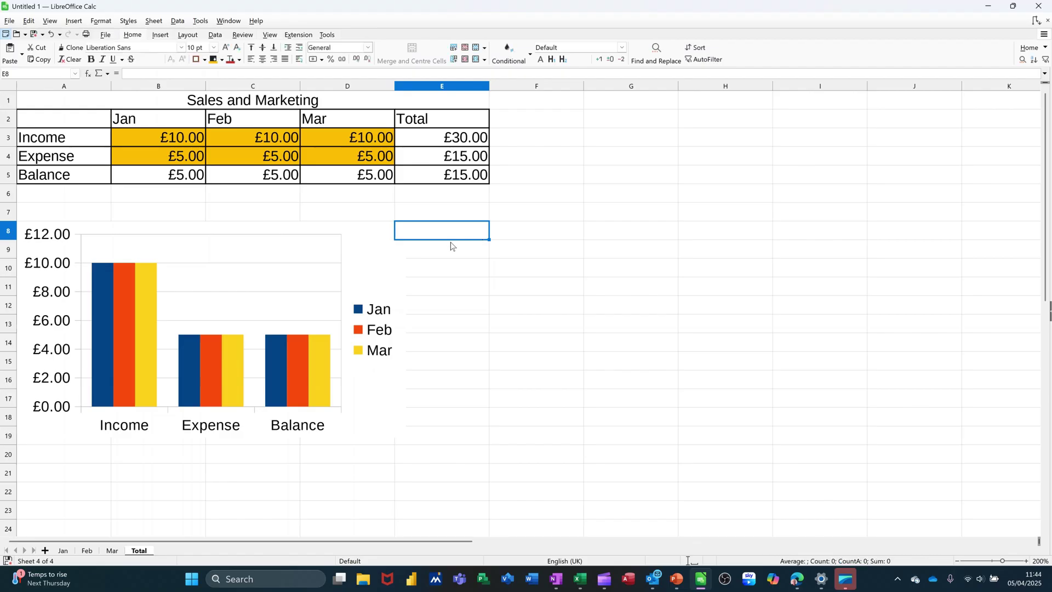